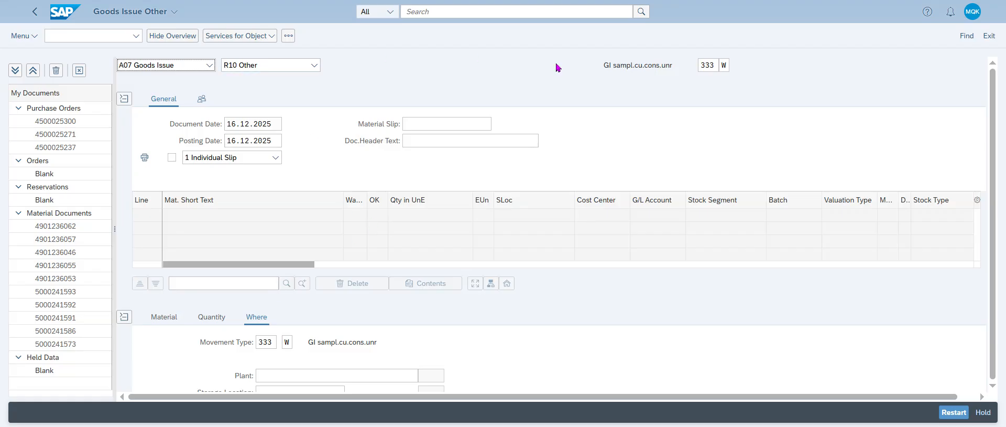
Clear the movement type and switch the transaction to A01 Goods Receipt
click(700, 66)
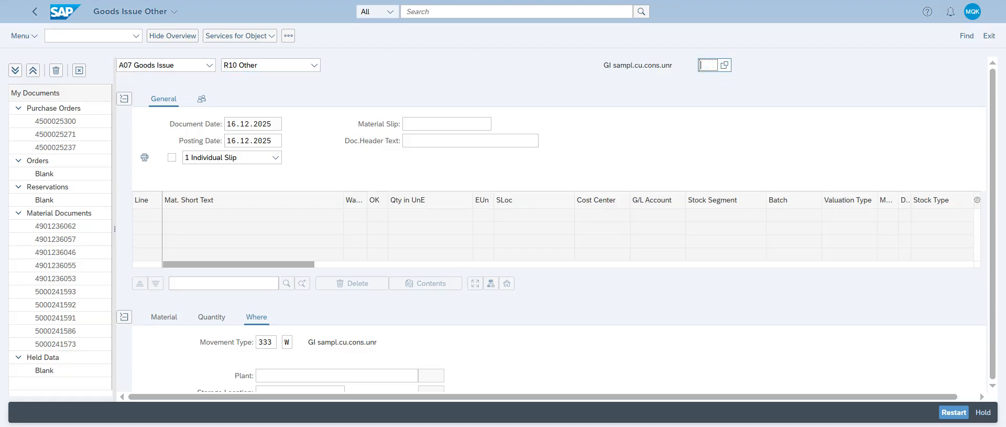
click(209, 65)
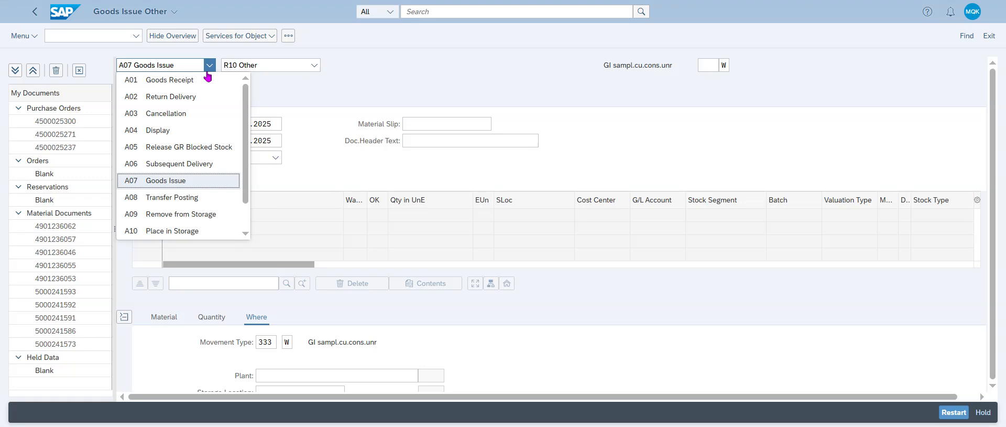
click(209, 84)
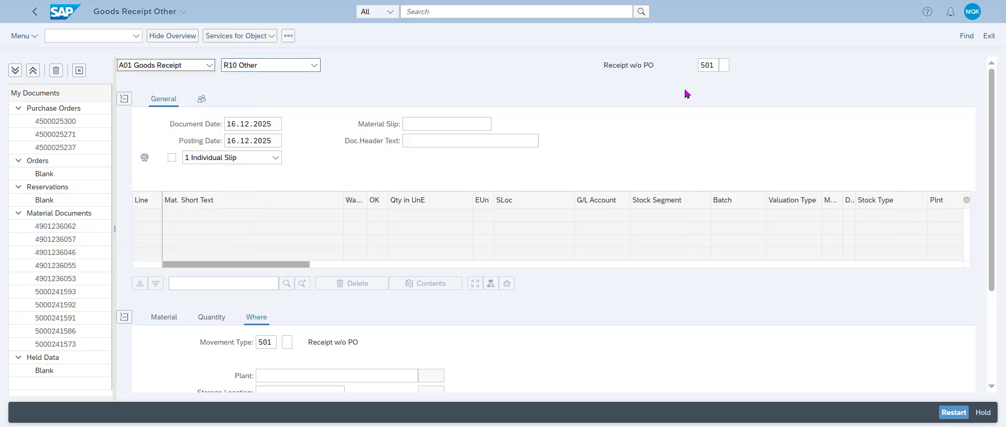
Enter material 4208 for the goods receipt item and set its quantity to 10
click(176, 317)
click(283, 341)
key(ctrl+v)
key(Return)
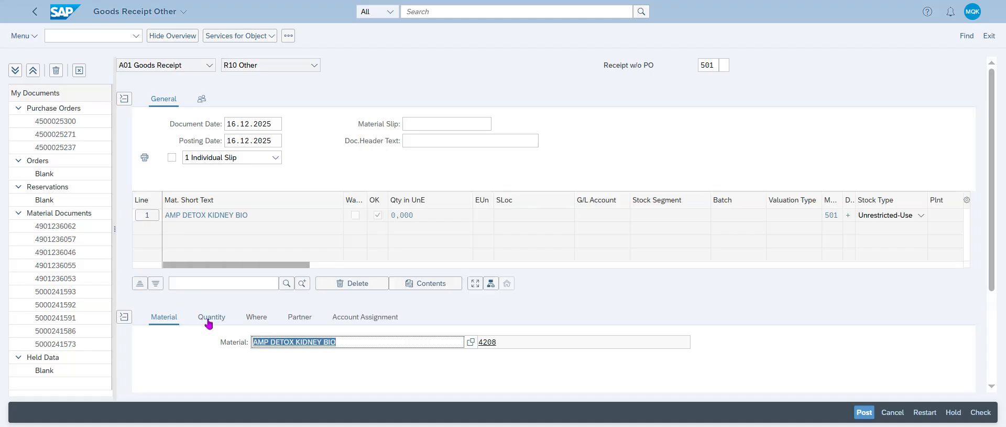
click(207, 319)
click(280, 349)
text(10)
key(Return)
Set the item's plant to 2020 and its storage location to 0004
click(308, 375)
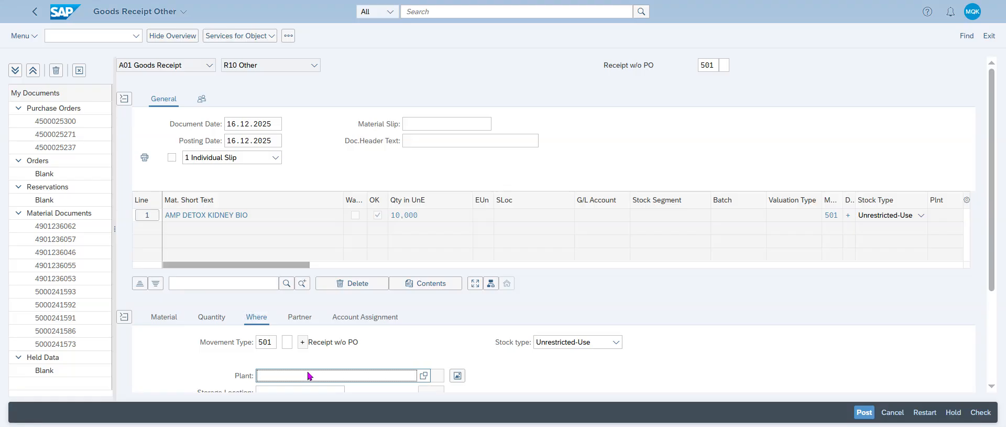
text(2200)
key(Return)
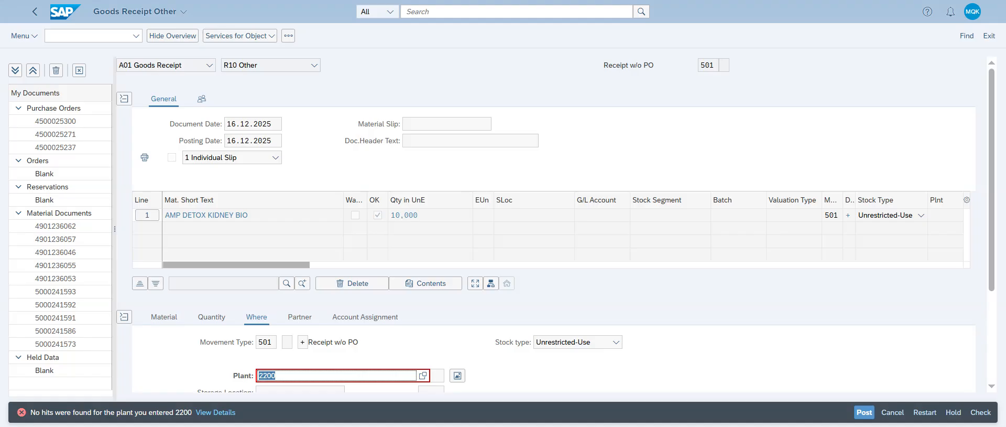
text(2020)
key(Return)
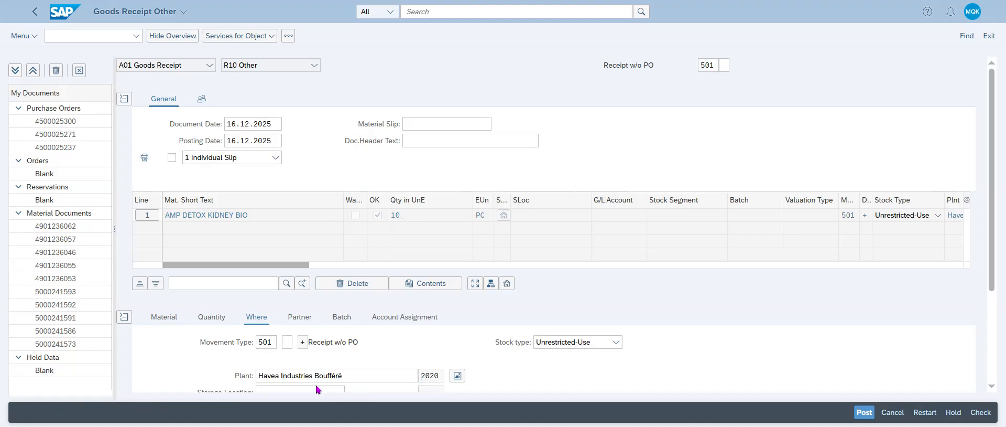
drag(993, 258, 993, 313)
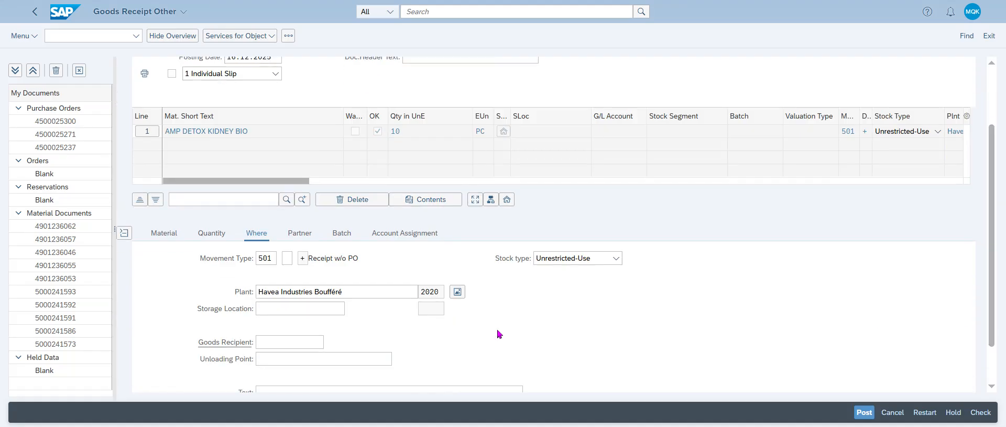
click(305, 308)
text(0004)
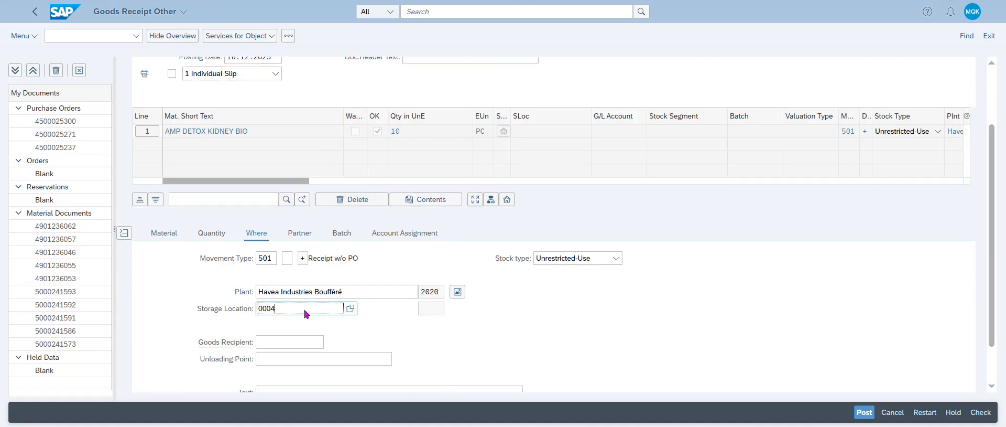
key(Return)
Assign batch L016421 to the goods receipt item
click(306, 237)
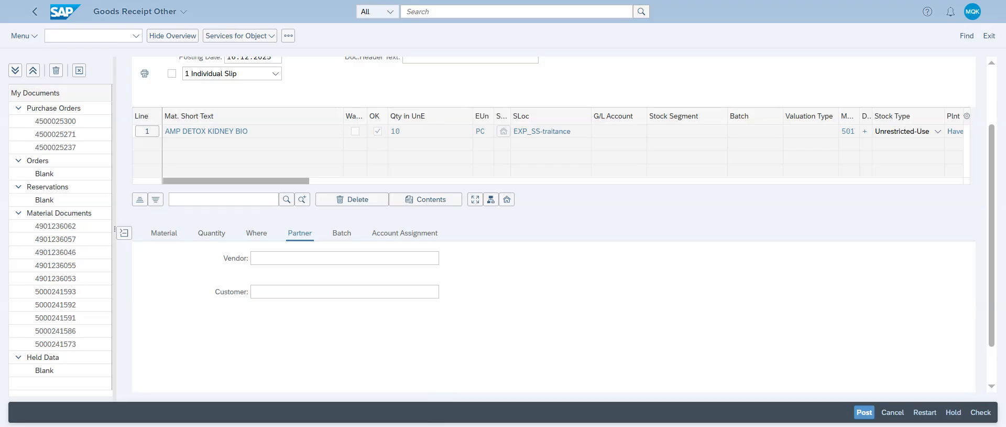
click(342, 238)
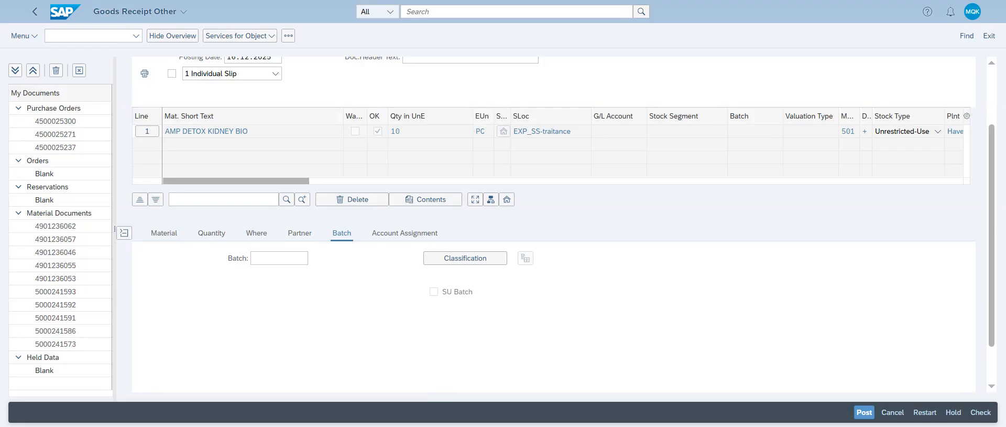
click(282, 260)
text(L016421)
key(Return)
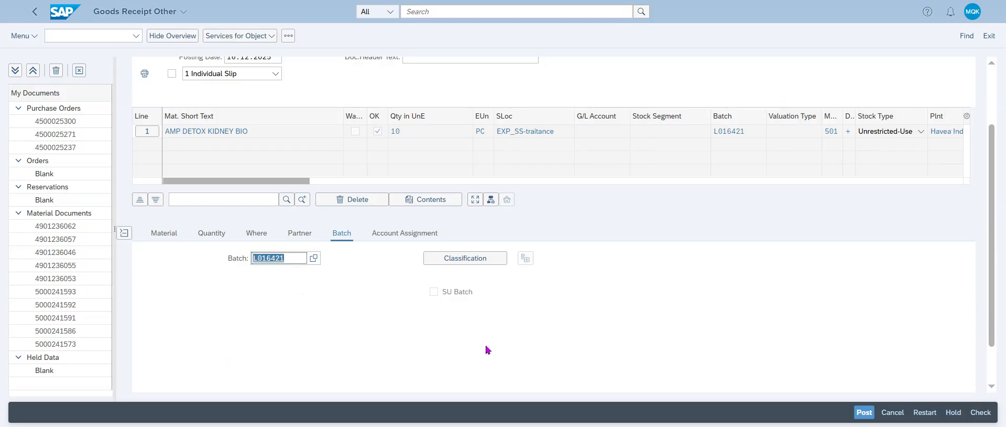
Check the goods receipt document, acknowledge the log and post it
click(978, 412)
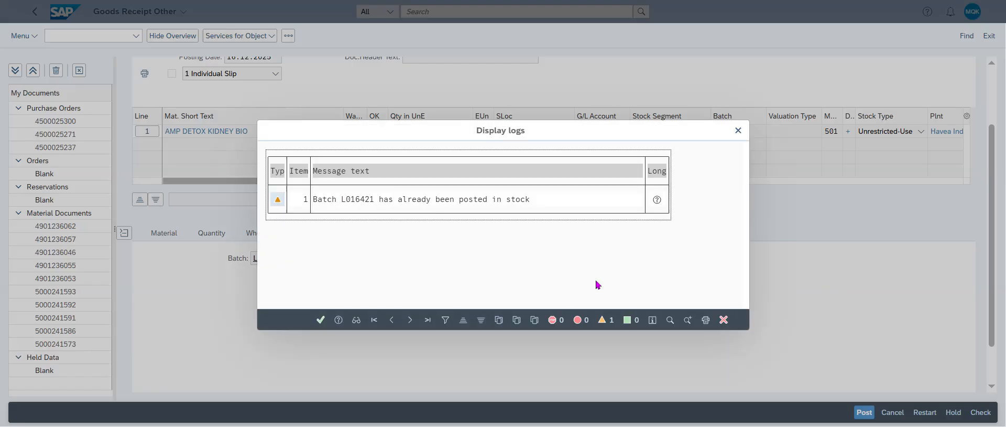
click(321, 320)
click(869, 408)
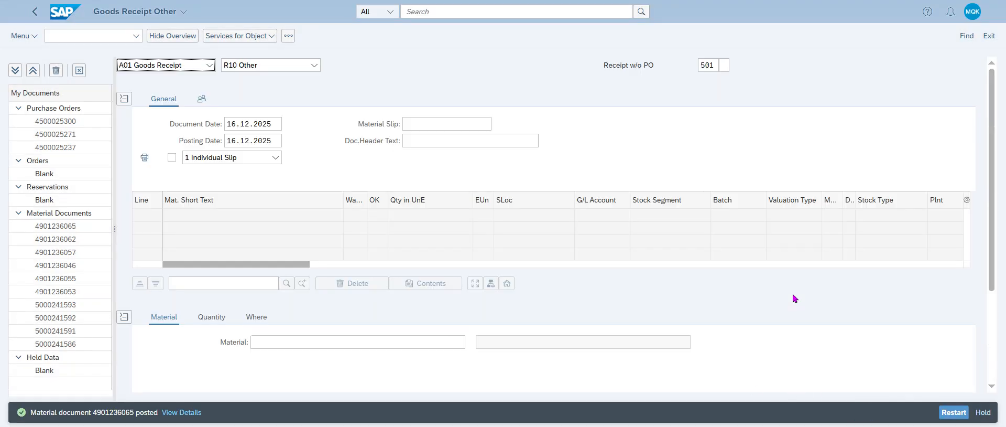
Search for "manage sales order" and open the Manage Sales Orders app
click(471, 11)
text(manage sales order)
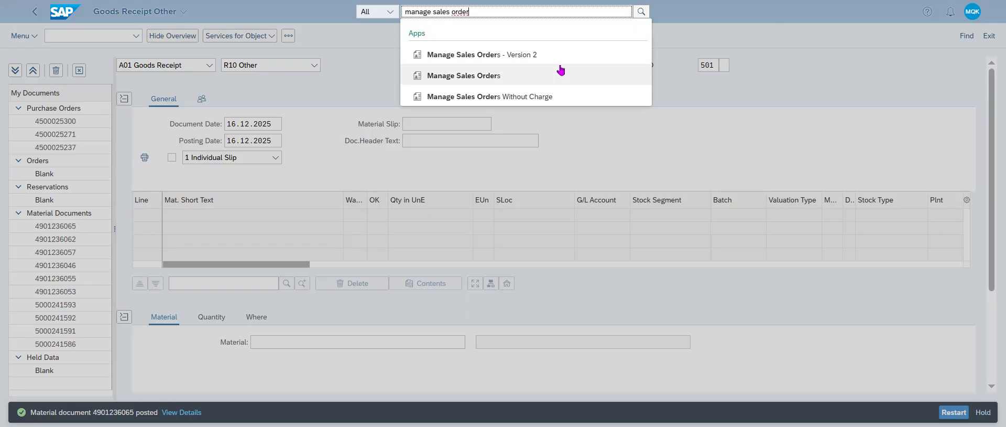
click(580, 74)
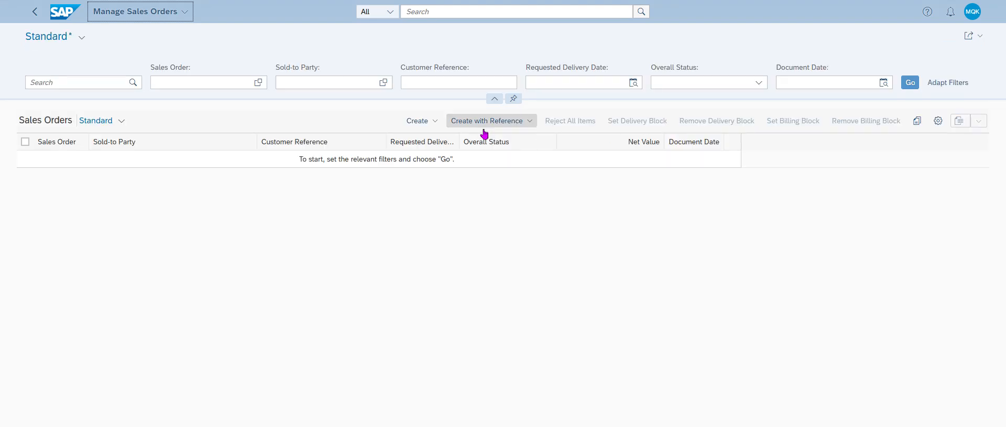
Start a new sales order in VA01 with order type KB, Consignment Fill-up
click(436, 124)
click(454, 138)
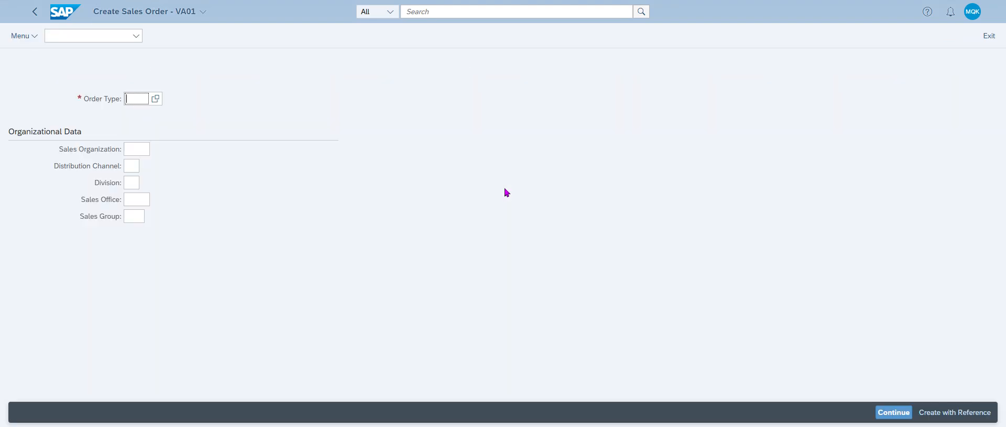
text(KB)
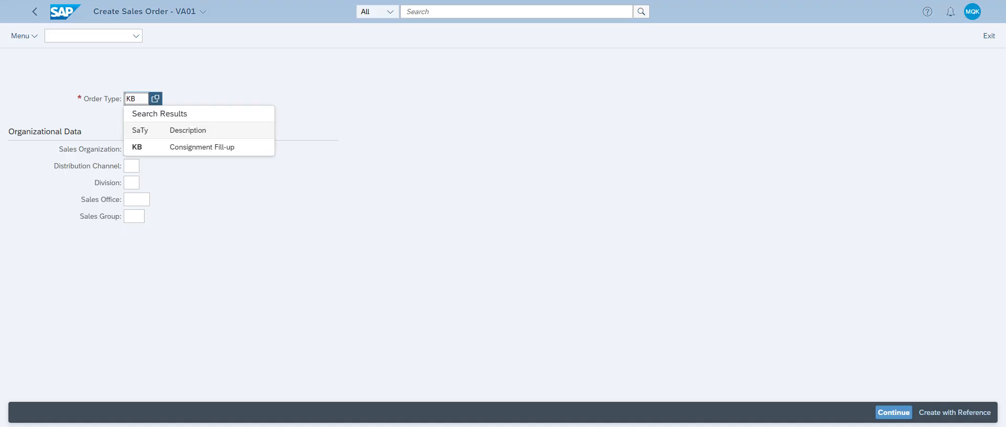
key(Return)
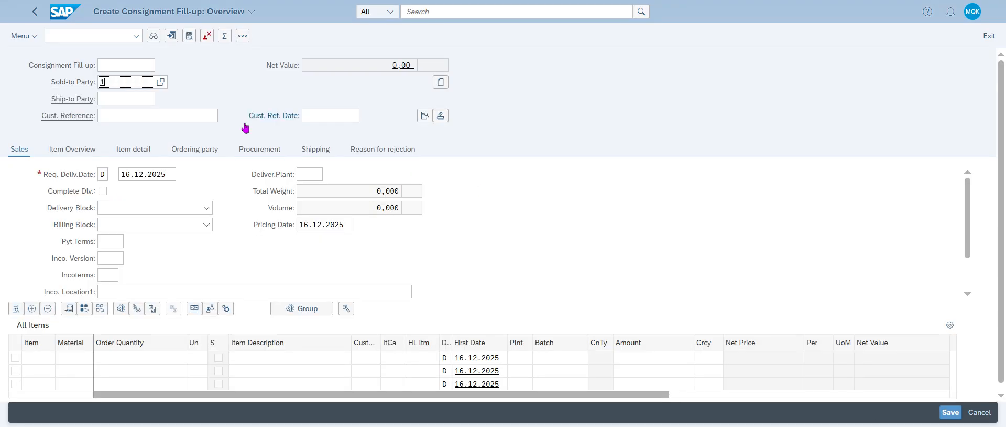
Enter AMAZON SELLER B2C FR as the sold-to party and choose sales area FR02 / 40 / 00
click(184, 99)
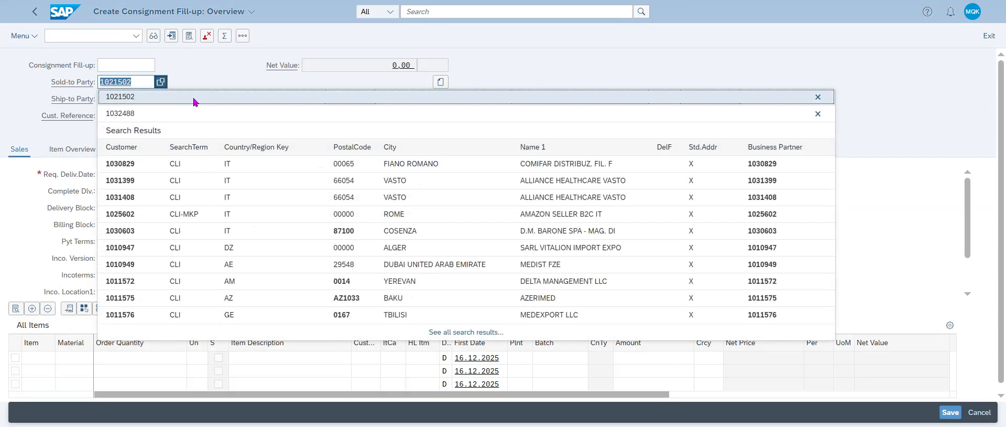
key(Return)
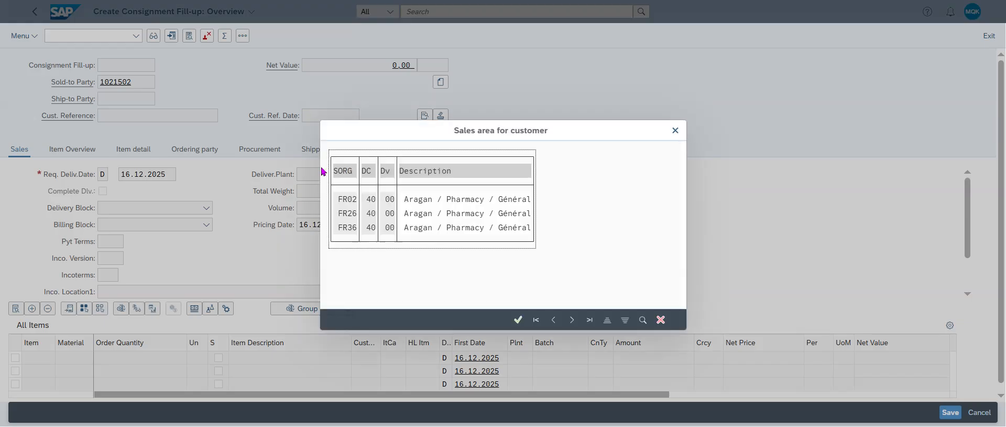
click(355, 203)
double_click(354, 200)
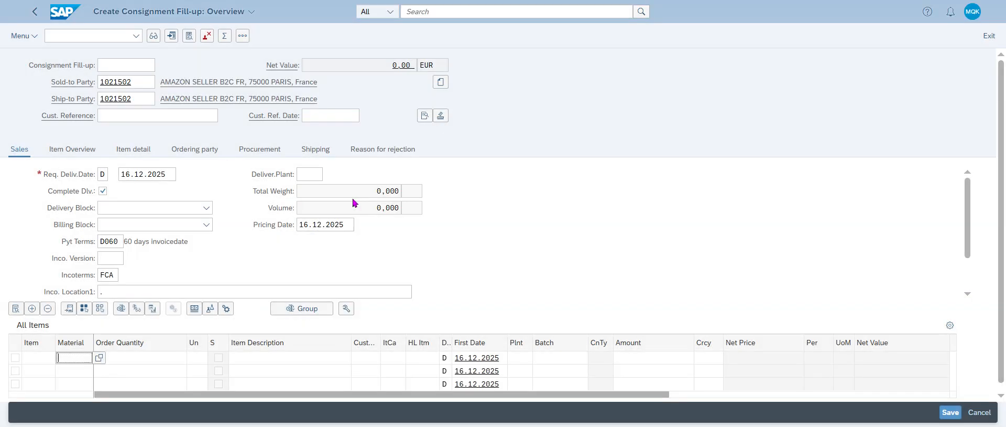
Set the customer reference of the consignment fill-up to "DEMO KB"
click(160, 119)
text(DEMO KB)
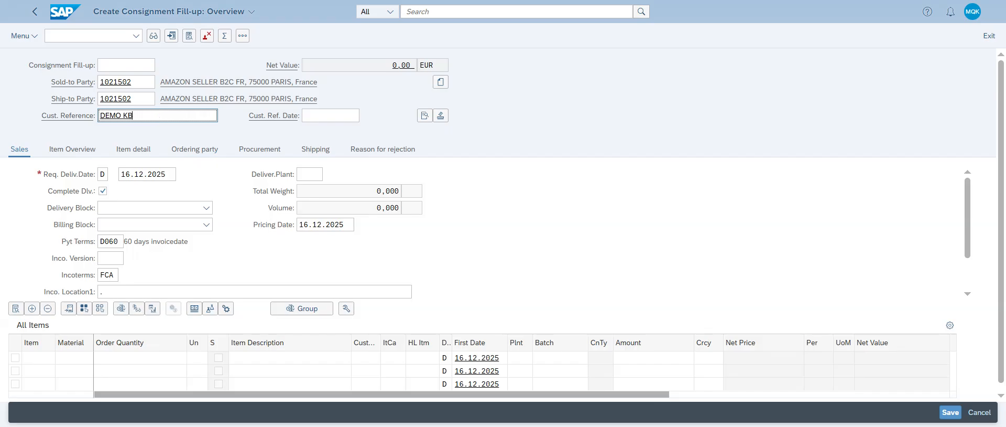
key(Return)
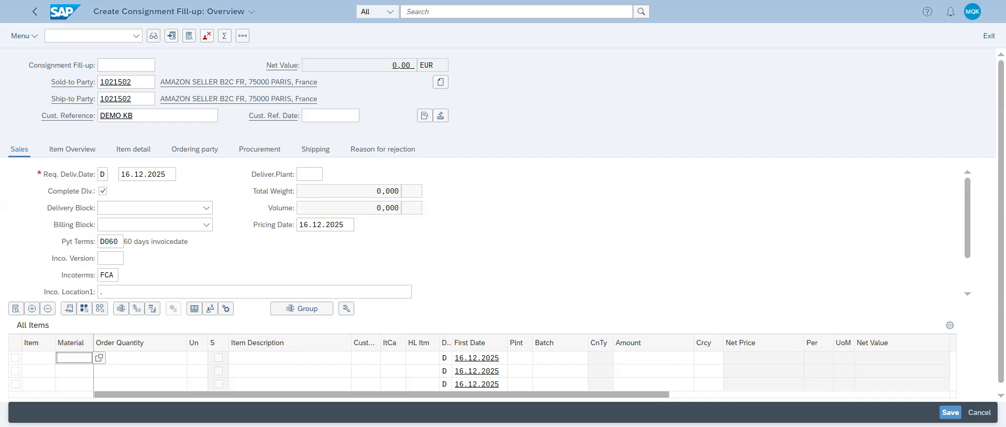
Add material 4208 with an order quantity of 1 as the first order item
click(183, 372)
text(4208)
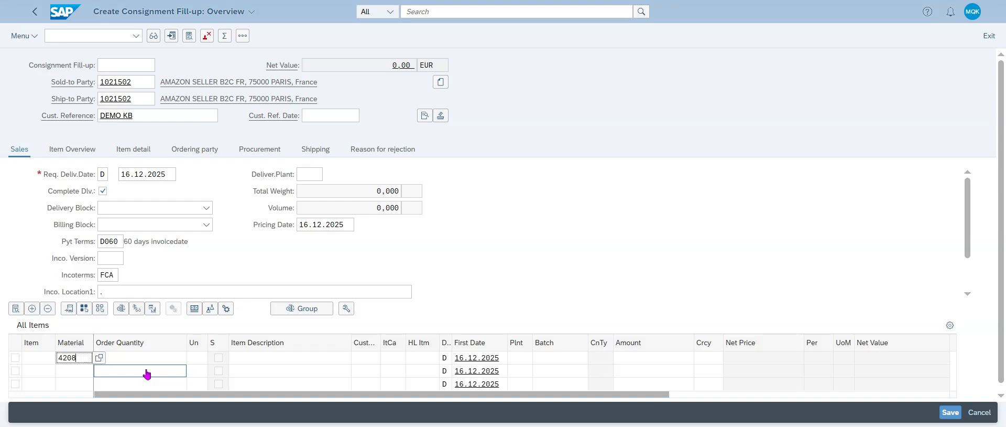
key(Tab)
key(Tab)
key(Tab)
key(Tab)
key(shift+Tab)
key(shift+Tab)
key(shift+Tab)
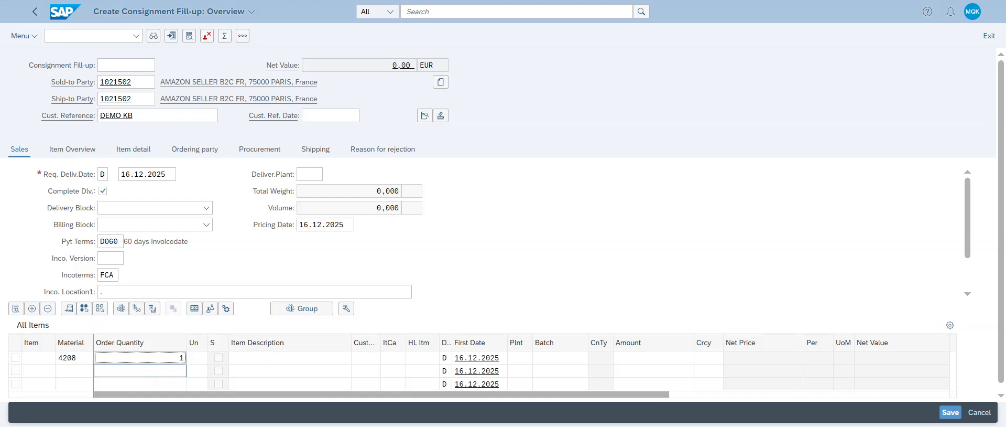
text(1)
key(Return)
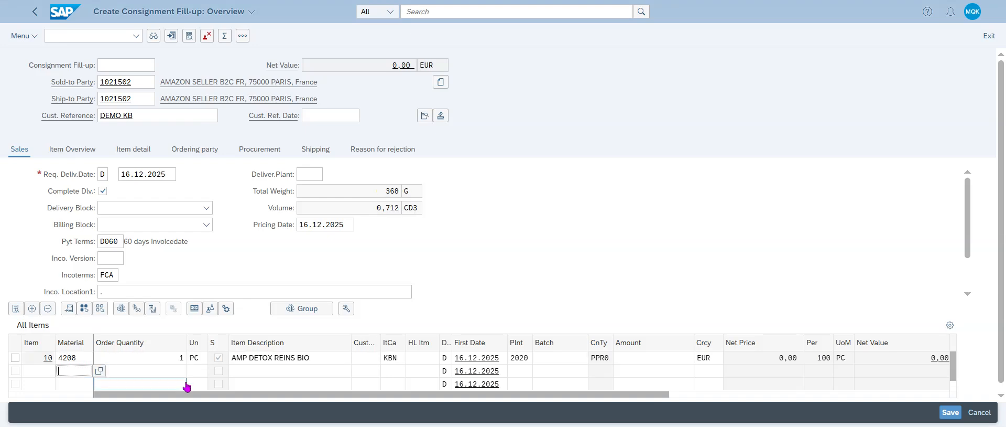
Set the storage location in item 10's shipping data to 0004 (EXP_SS-traitance) and return to the order overview
click(14, 359)
click(15, 308)
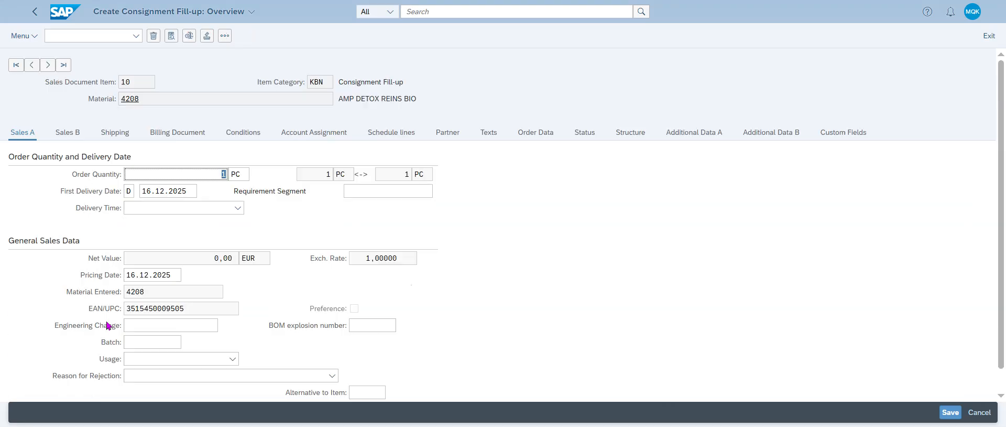
click(121, 136)
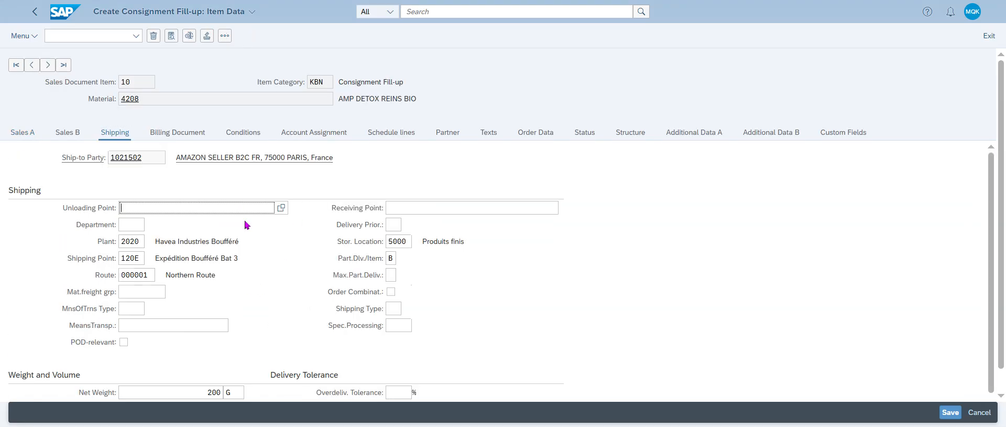
click(409, 244)
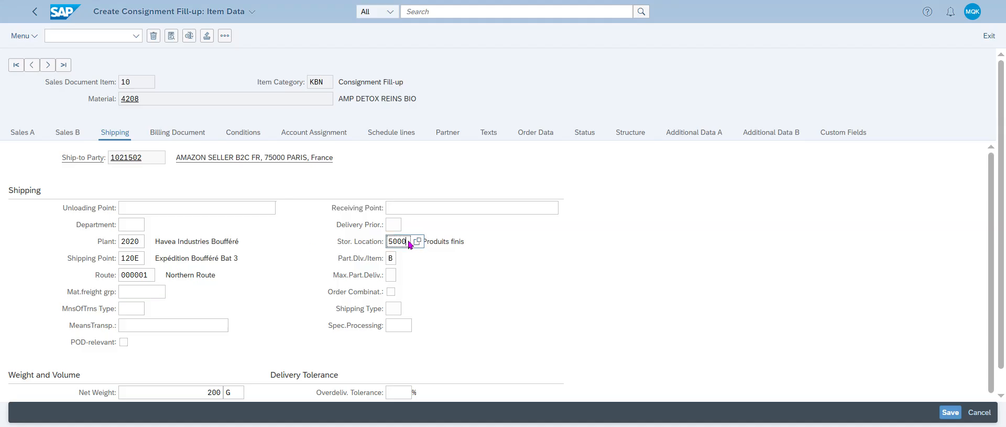
click(416, 242)
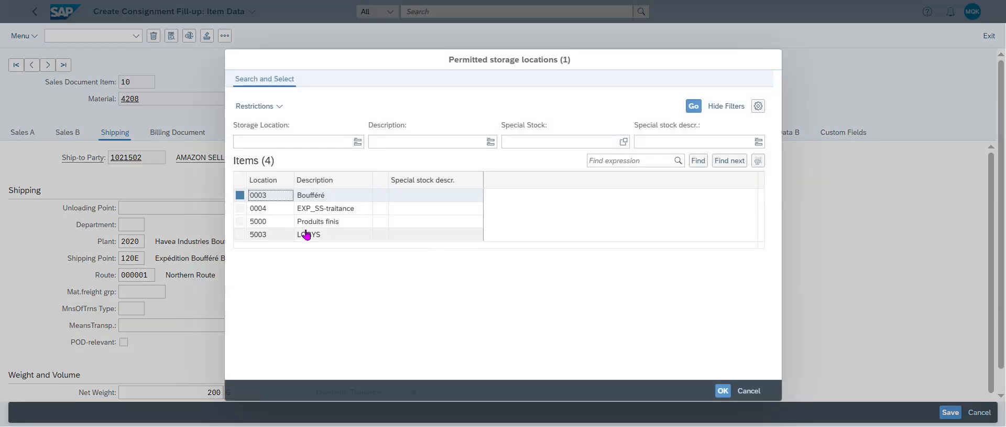
double_click(326, 208)
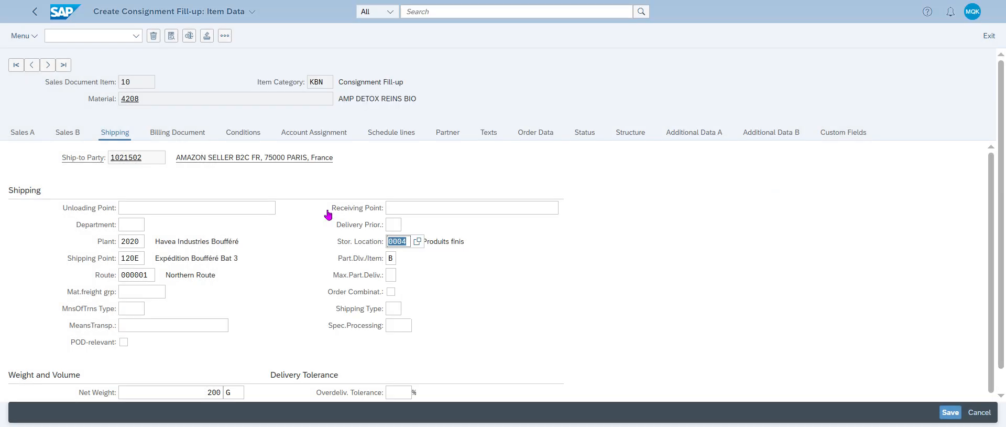
click(35, 11)
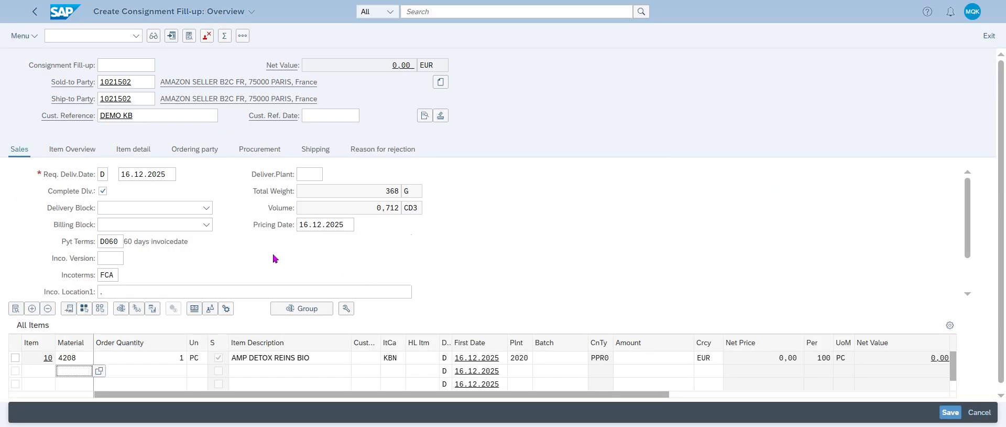
Check availability of item 10, accept the complete delivery proposal and save the consignment fill-up
click(15, 358)
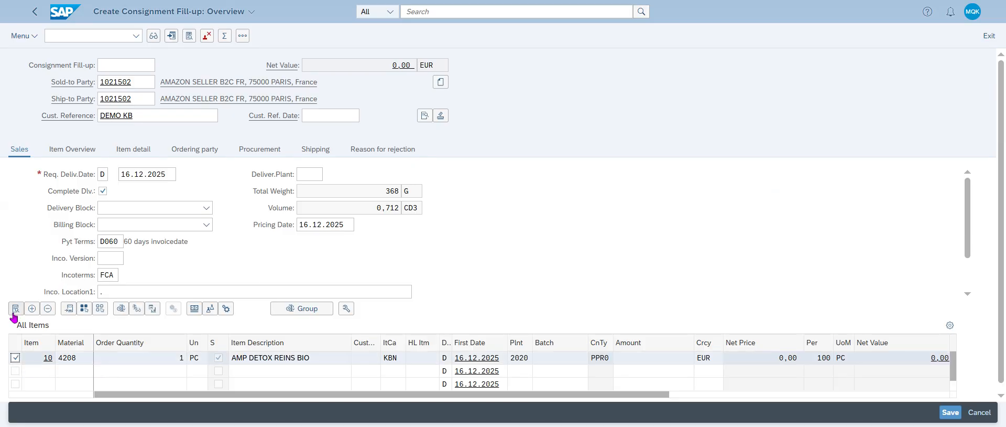
click(121, 308)
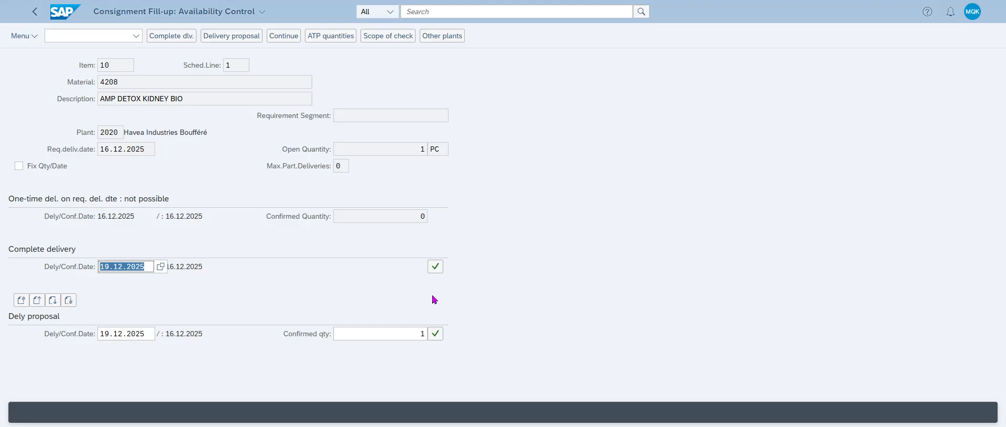
click(435, 267)
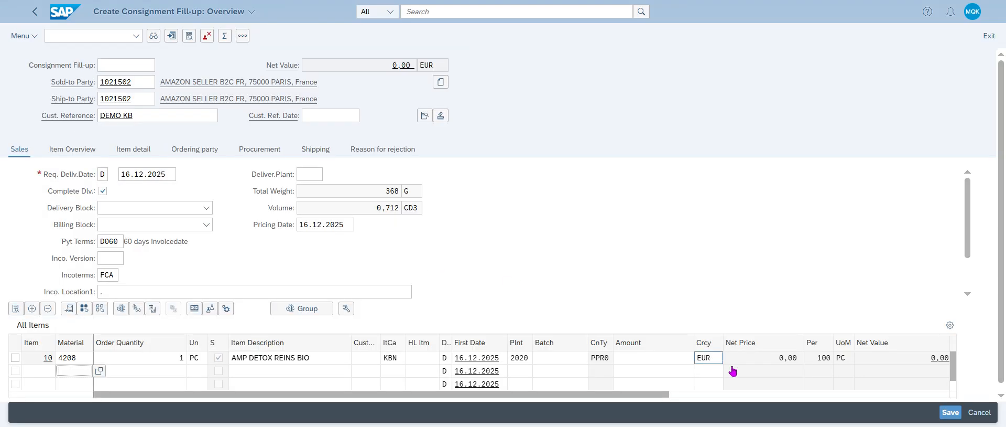
click(950, 412)
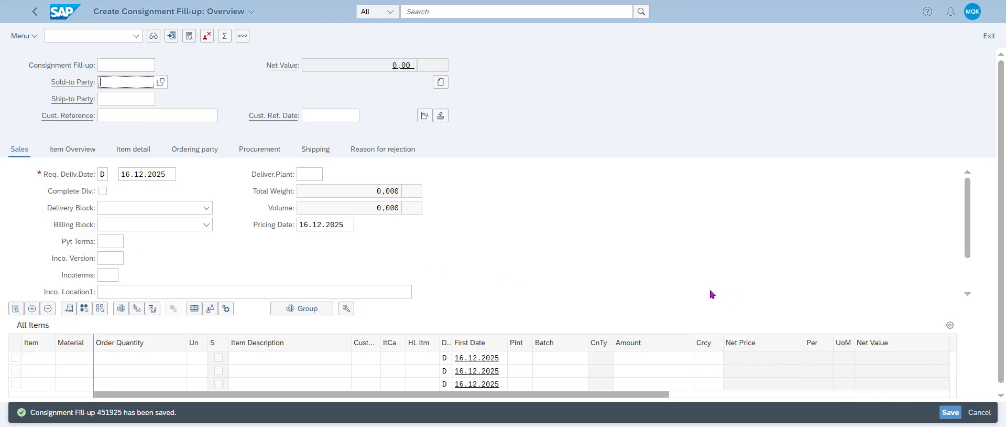
Reopen the saved consignment fill-up in change mode, clear its delivery block and save it
click(153, 35)
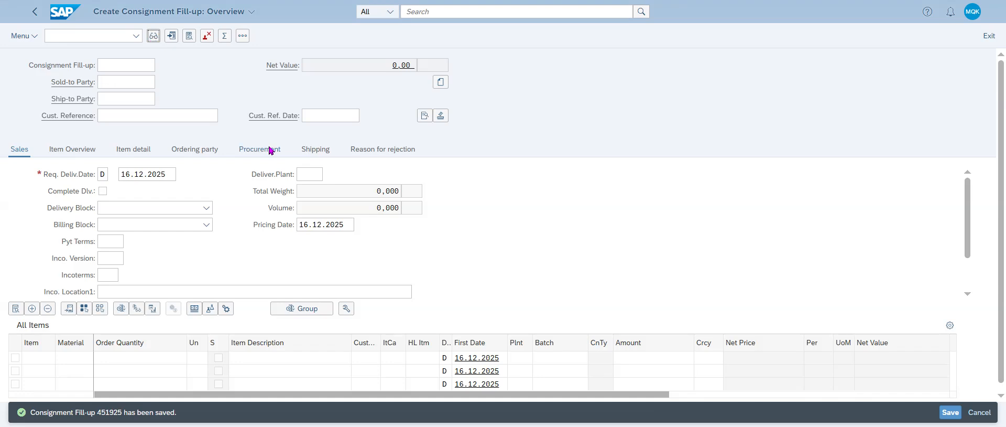
click(153, 36)
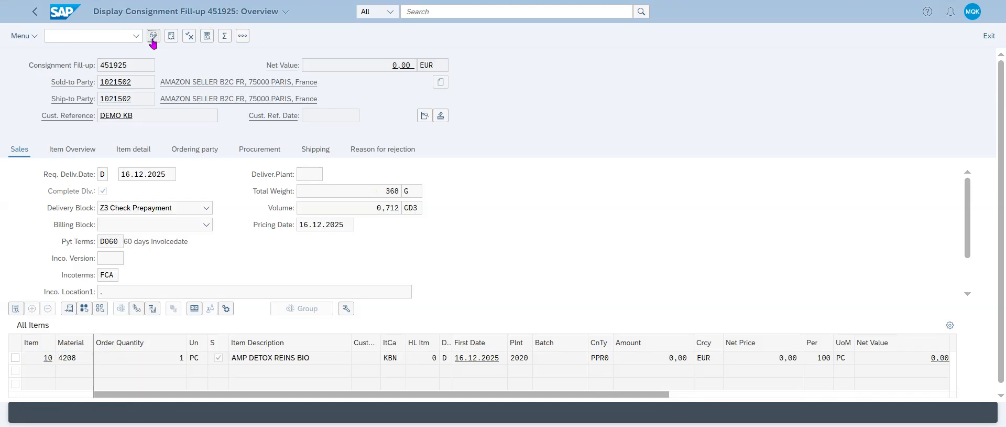
click(160, 211)
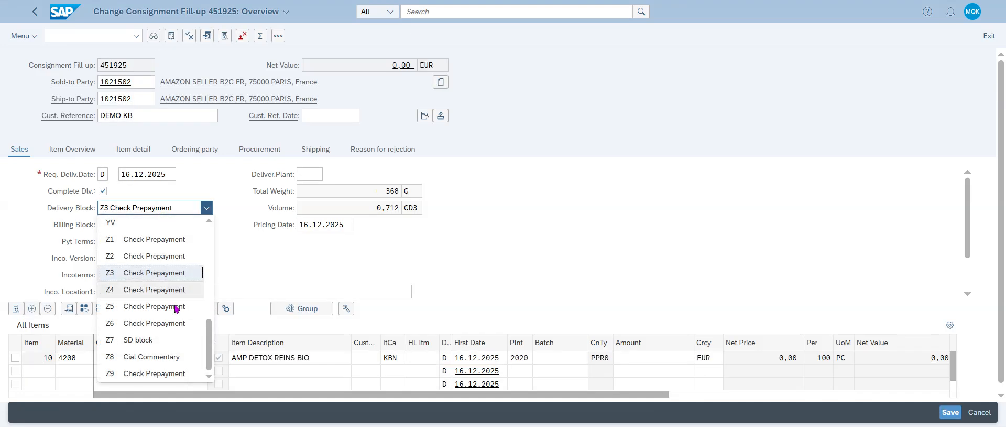
drag(209, 338, 208, 245)
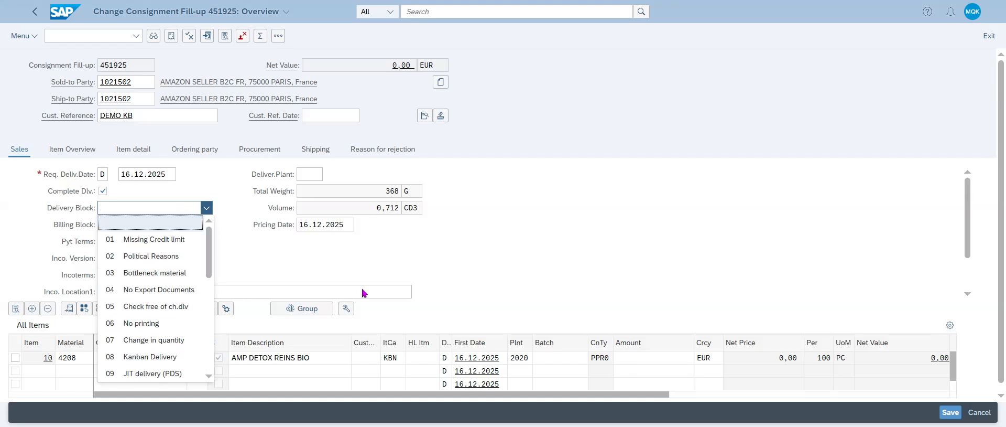
click(152, 222)
click(949, 411)
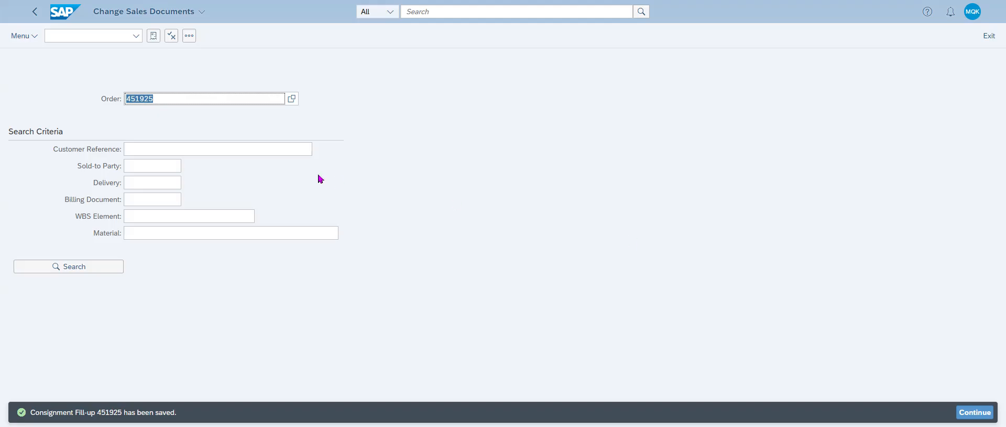
Open the saved consignment fill-up again for changing
click(175, 104)
drag(196, 101, 88, 121)
click(975, 412)
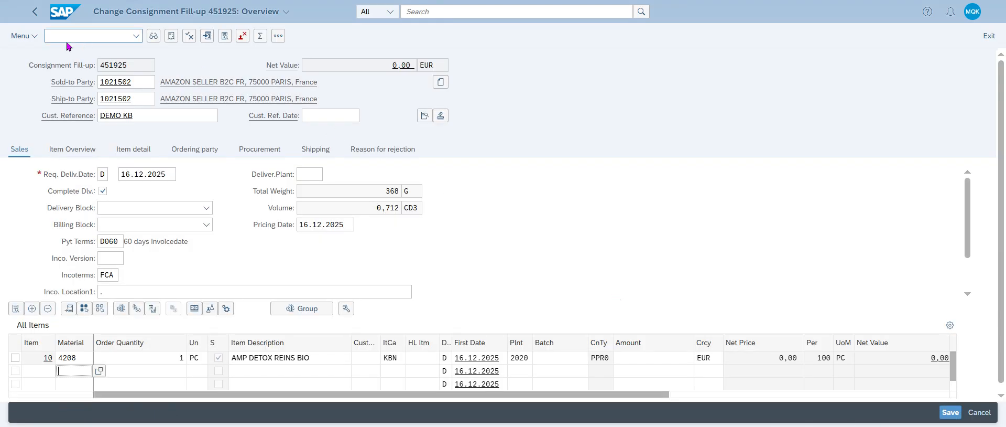
Try to create the outbound delivery for the consignment fill-up while it is open in change mode
click(21, 36)
mouse_move(59, 99)
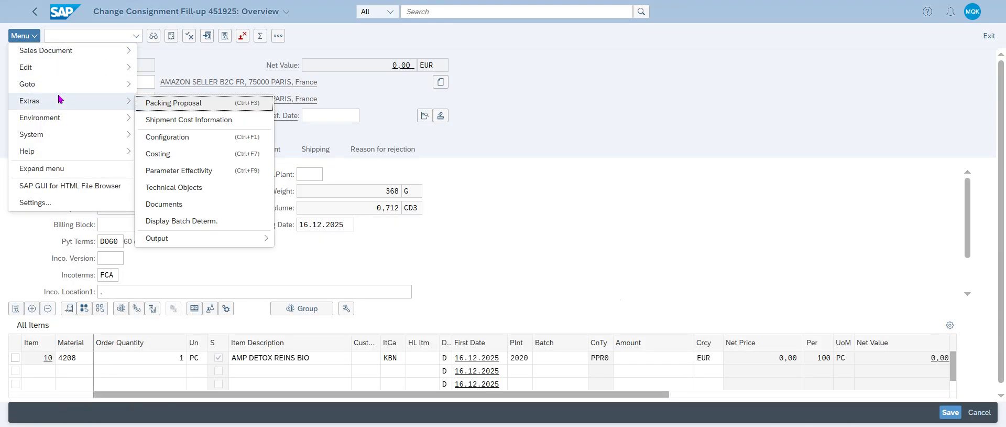
mouse_move(90, 49)
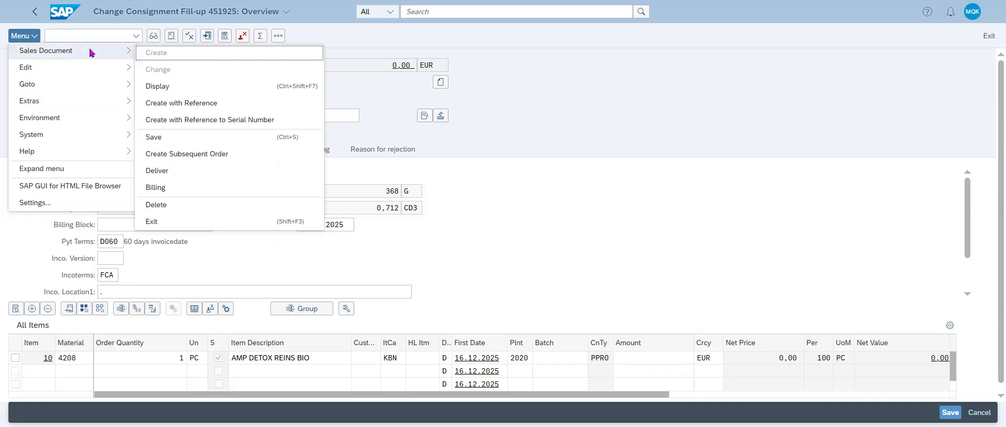
click(270, 170)
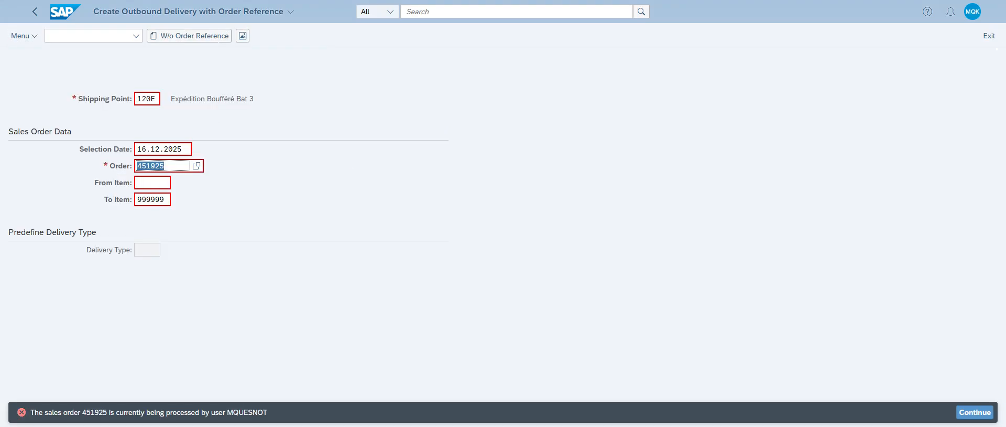
click(147, 98)
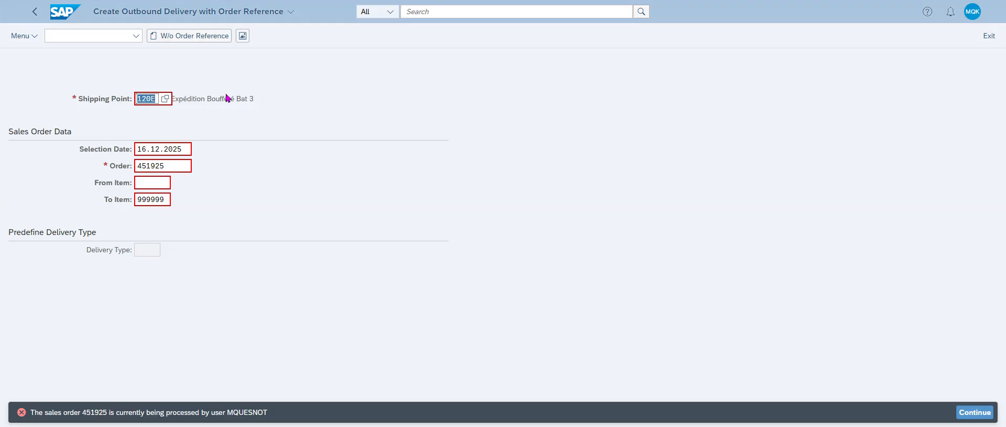
Return to the Change Sales Documents transaction and reopen the consignment fill-up
click(102, 40)
text(/nva)
key(Return)
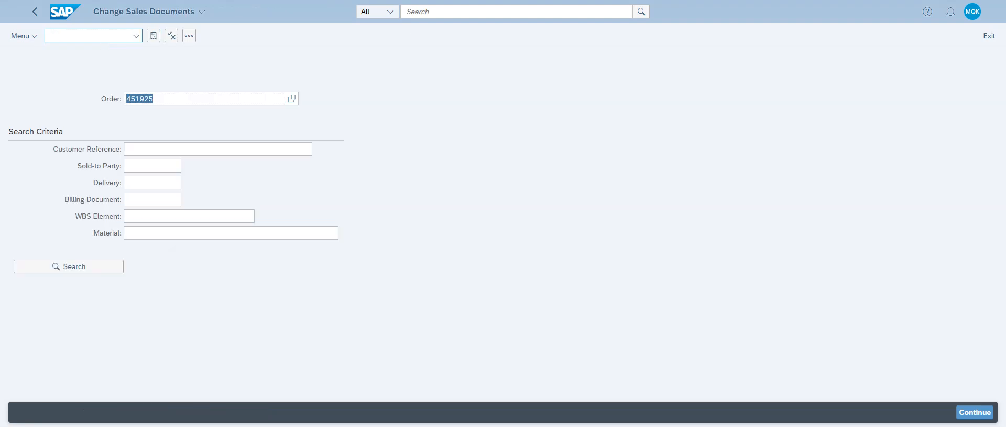
key(Return)
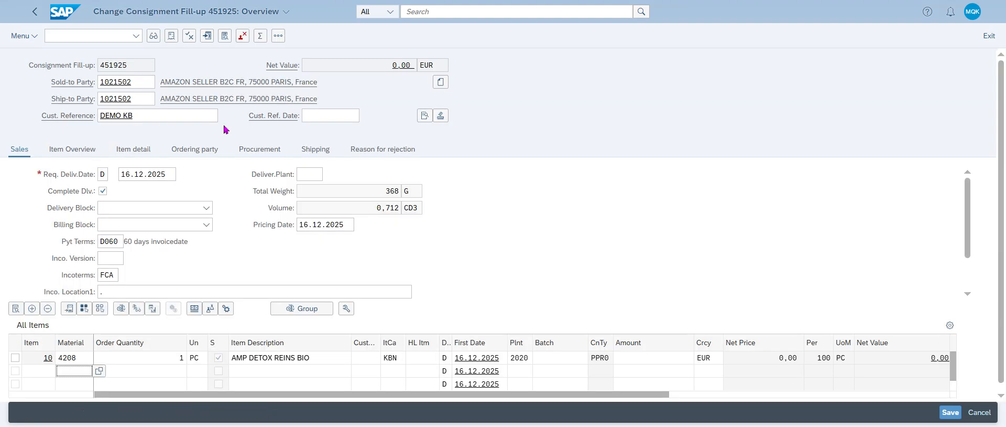
Switch the consignment fill-up to display mode and create its outbound delivery
click(154, 36)
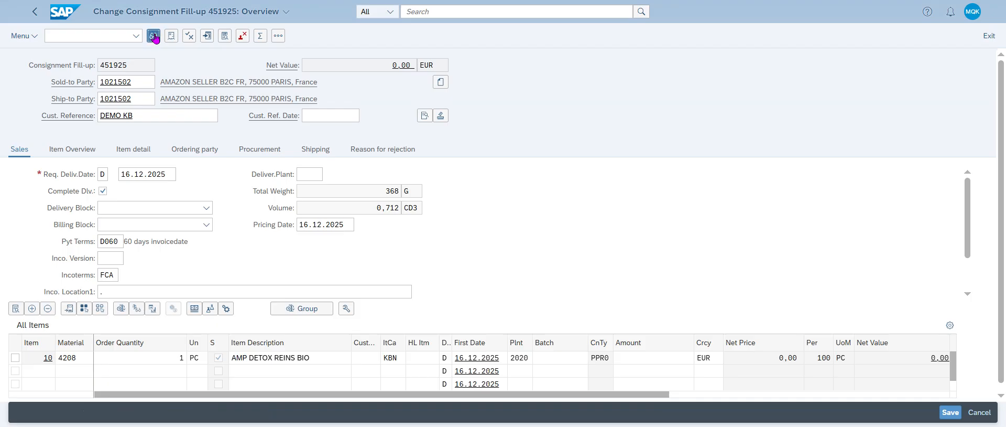
click(23, 36)
mouse_move(76, 50)
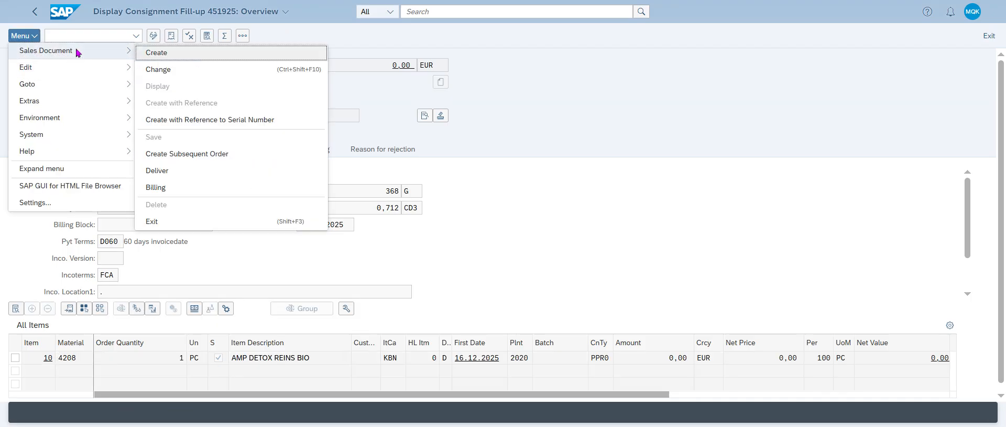
click(186, 171)
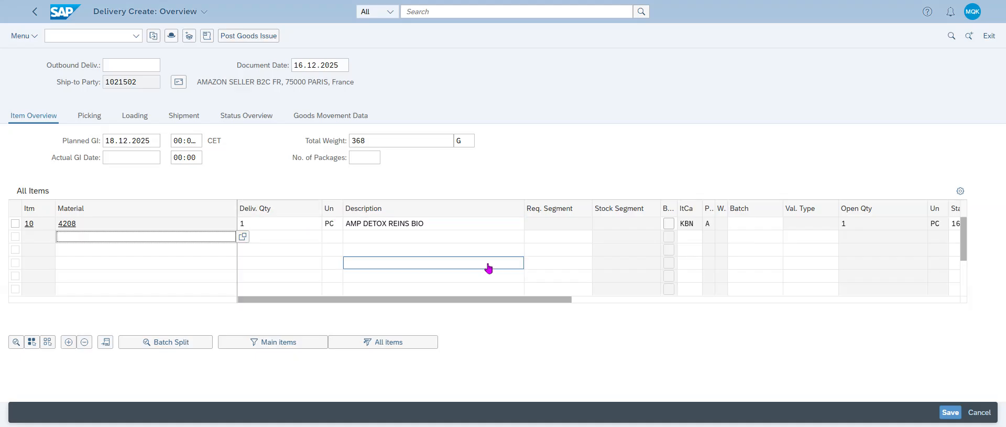
In the delivery's picking data, set item 10's picked quantity to 1 and its batch to L016421
click(89, 116)
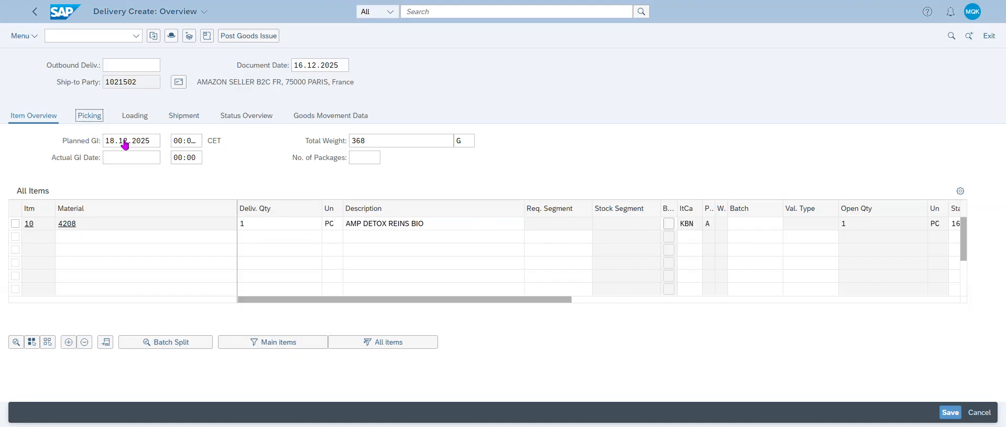
click(504, 226)
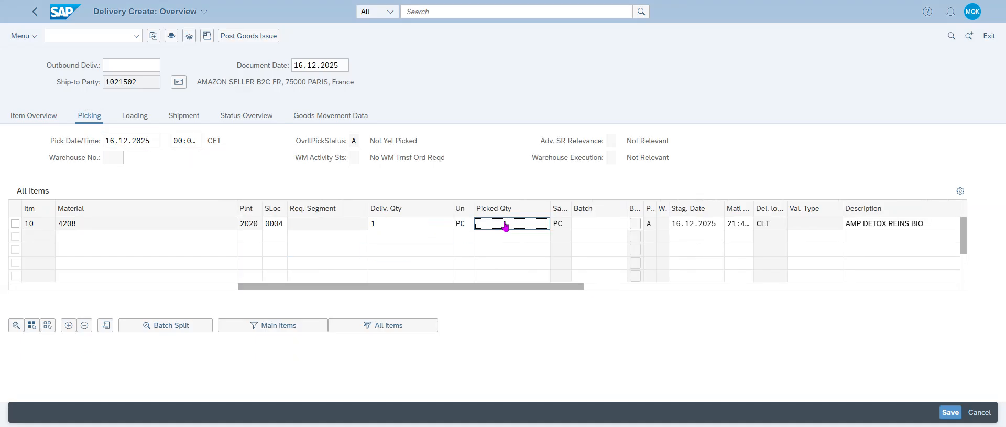
key(Return)
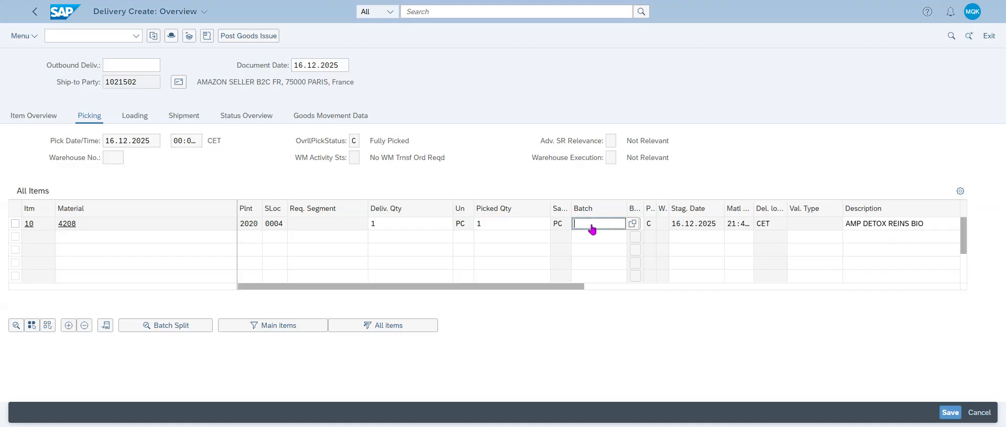
click(632, 223)
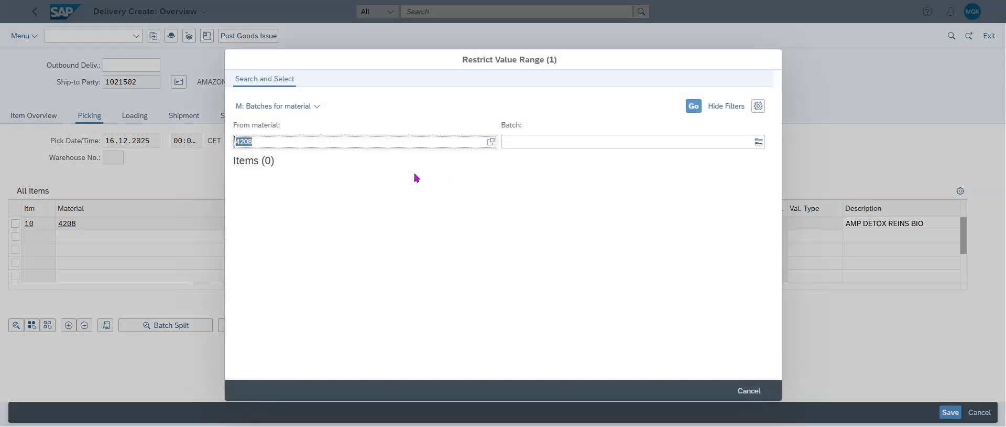
click(320, 196)
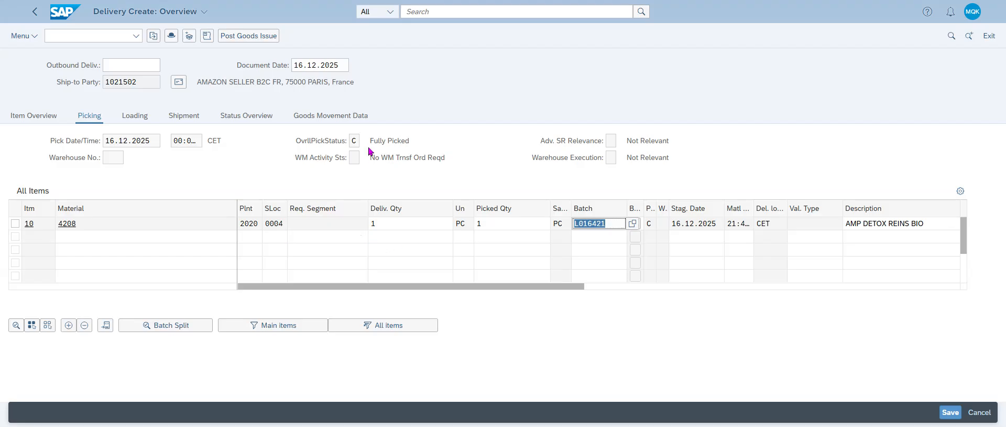
Review item 10's movement type in the goods movement data and save the outbound delivery
click(329, 116)
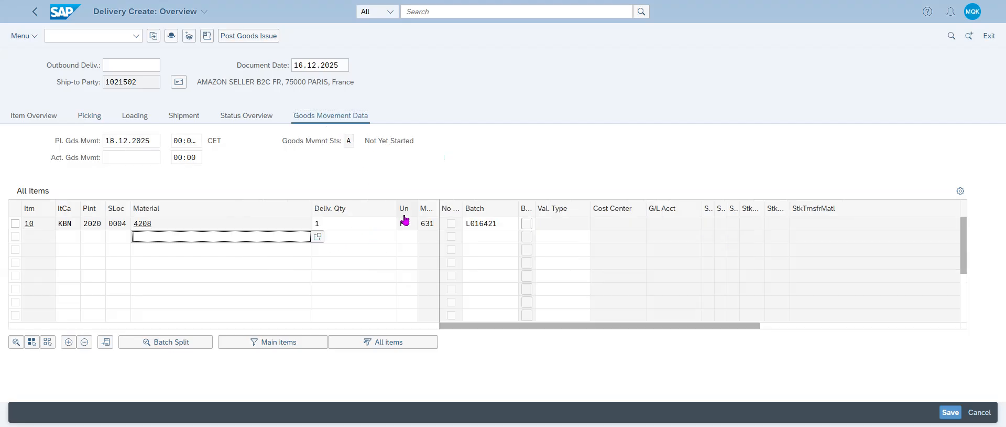
click(426, 226)
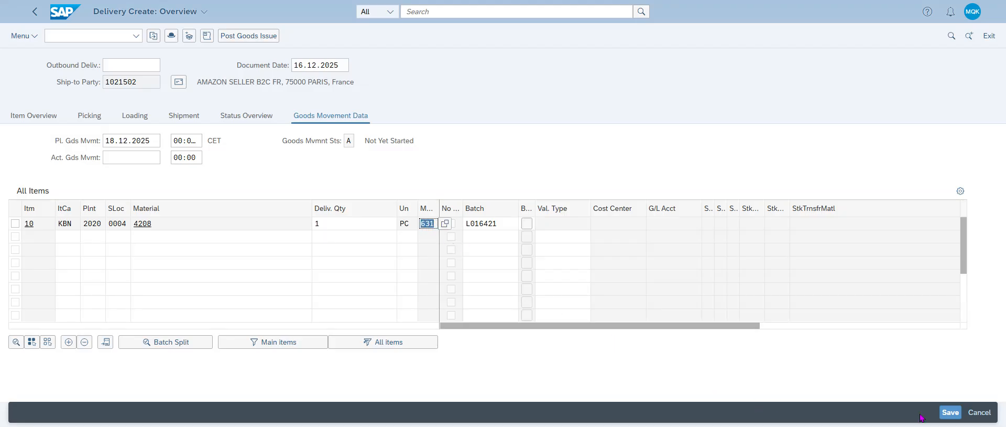
click(949, 412)
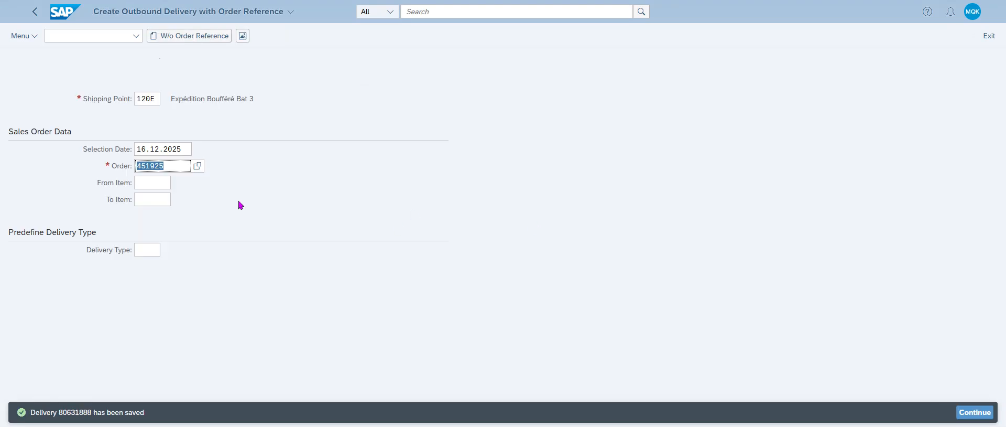
Open Stock - Single Material and display the stock of material 4208 by plant, batch and storage location
click(425, 12)
text(single)
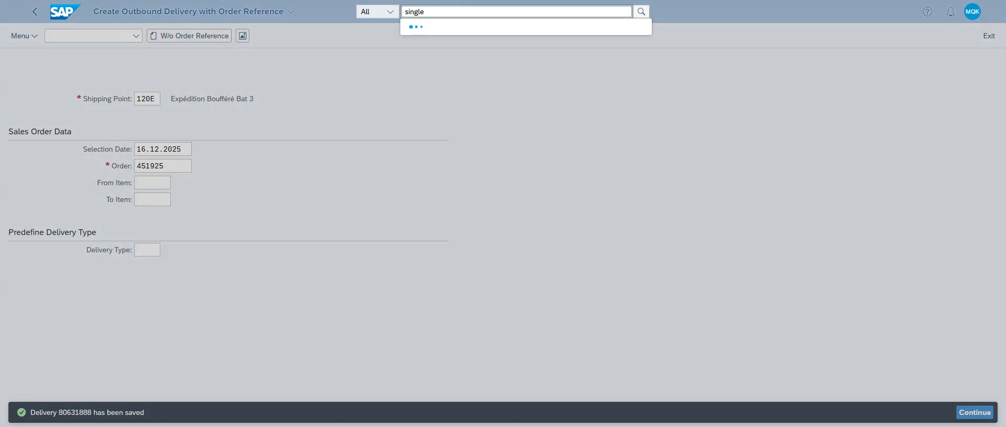
click(514, 52)
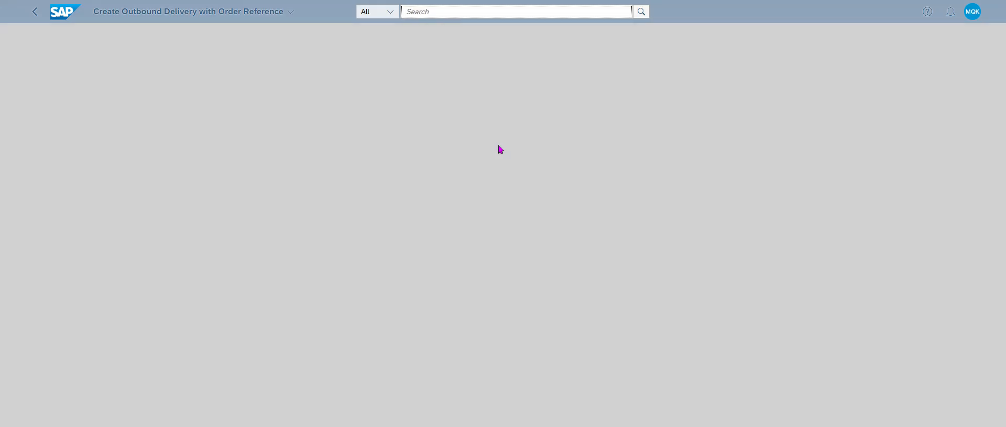
text(4208)
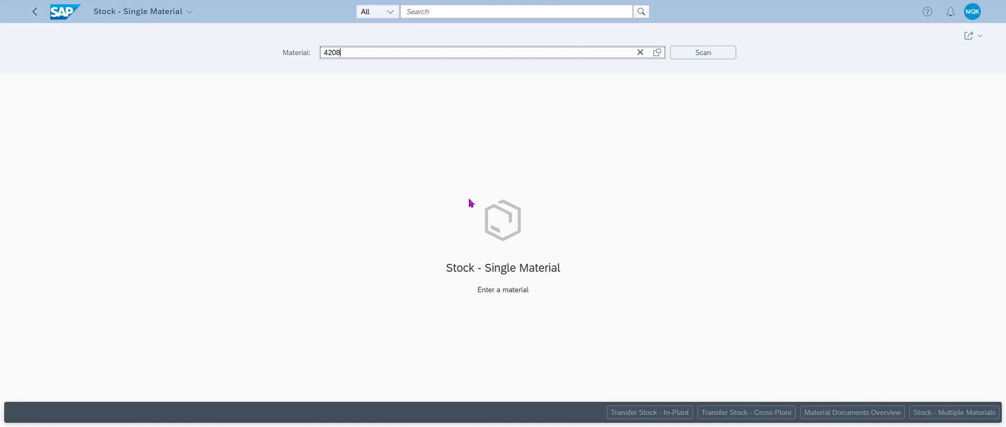
key(Return)
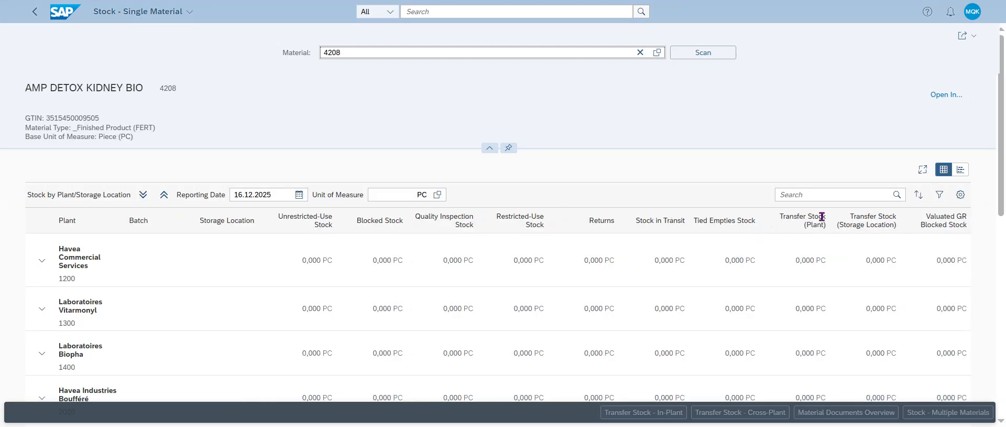
scroll(1003, 178, down, 5)
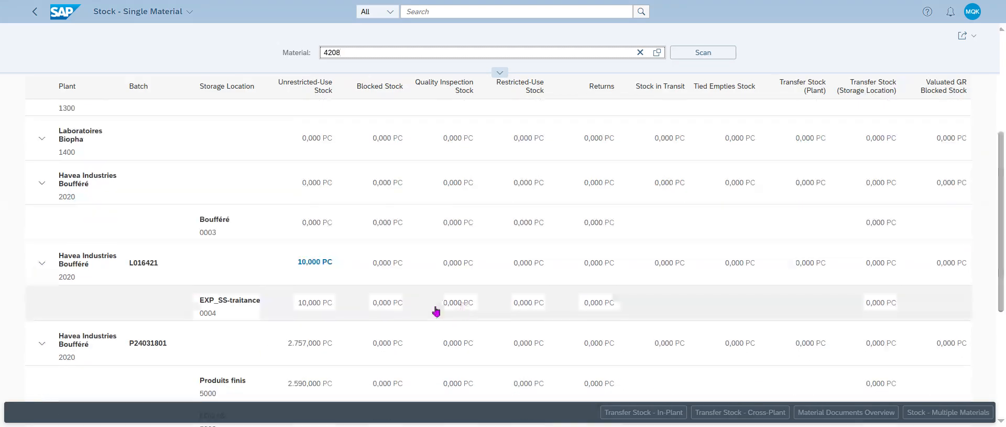
Open the customer consignment stock details of batch L016421 in plant 2020
click(316, 264)
click(400, 271)
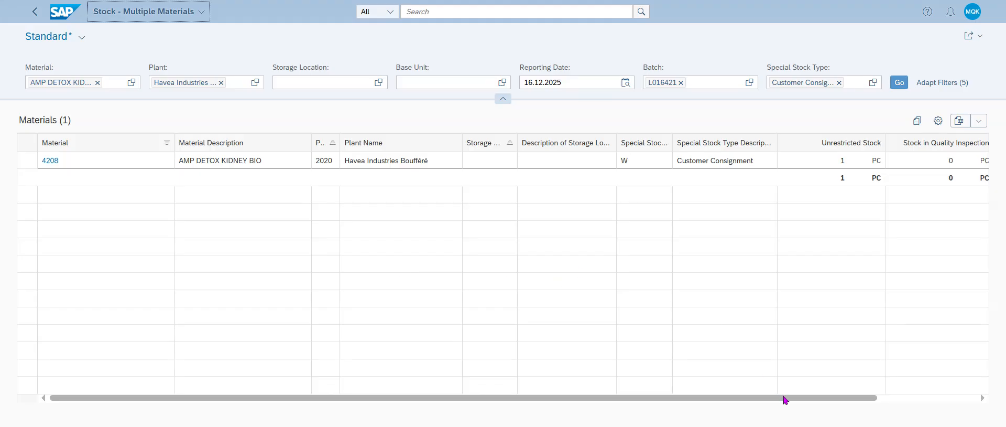
drag(786, 402, 680, 385)
click(446, 13)
text(mmbe)
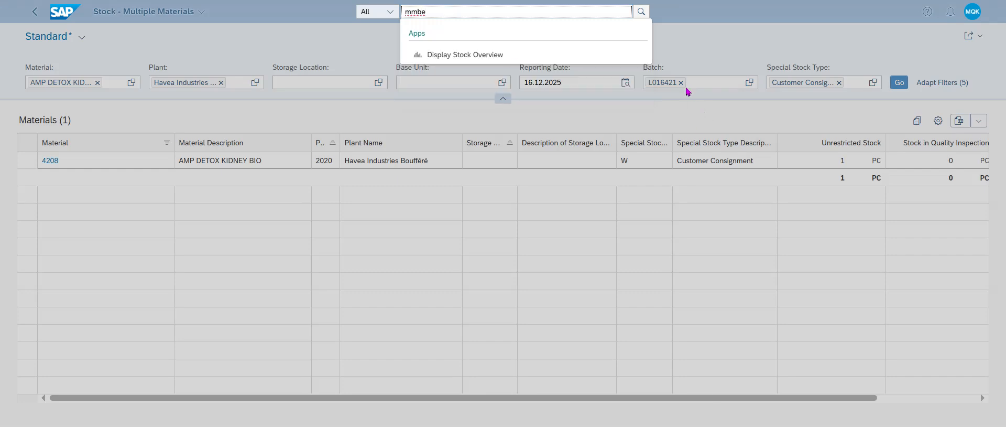
click(684, 87)
Remove the batch filter L016421 and rerun the customer consignment stock list for material 4208
click(681, 83)
click(899, 82)
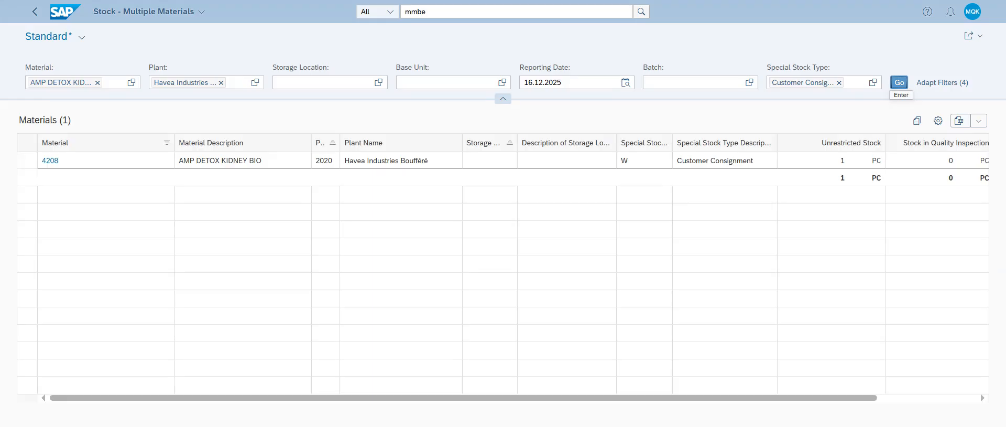
Find mmbe through the global search and open Display Stock Overview
click(894, 398)
drag(895, 398, 608, 402)
click(457, 9)
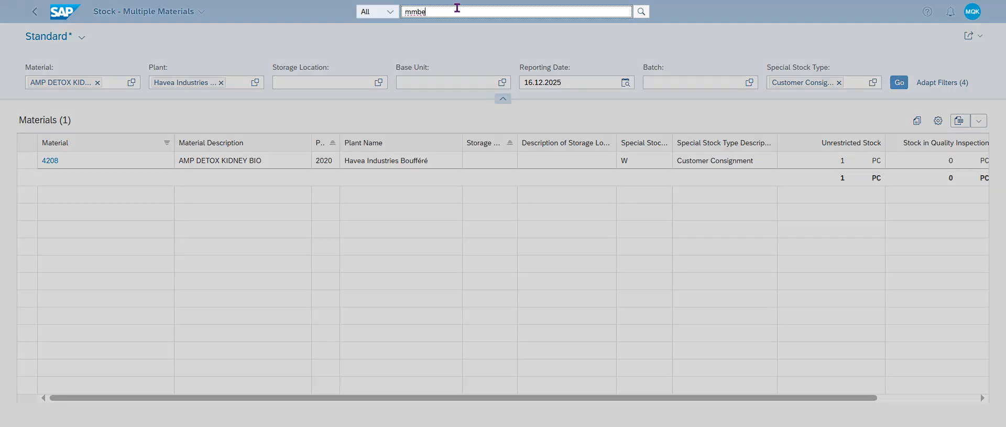
text(mmbe)
key(BackSpace)
click(455, 56)
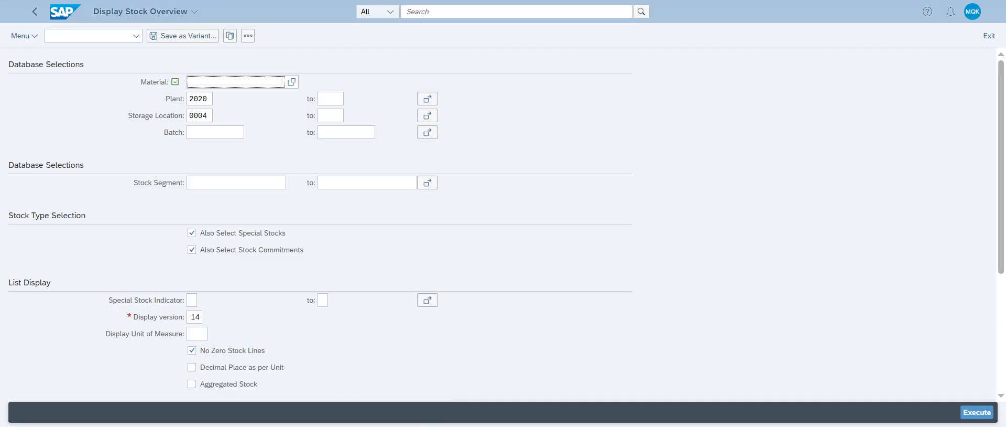
Enter material 4208 for plant 2020 in the stock overview selection and clear the storage location
click(233, 86)
click(197, 126)
drag(192, 116, 241, 117)
key(BackSpace)
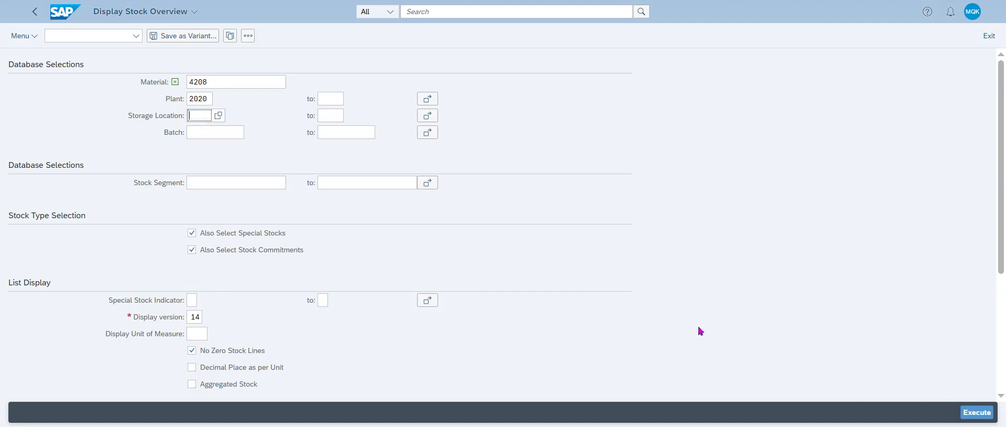
Set the special stock indicator to W and the display version to 01 All stock types, and run the stock overview
click(192, 300)
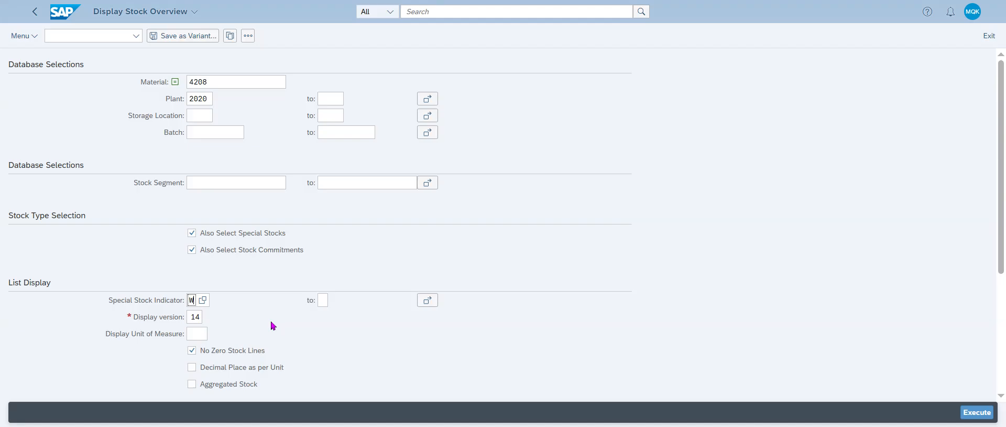
click(197, 317)
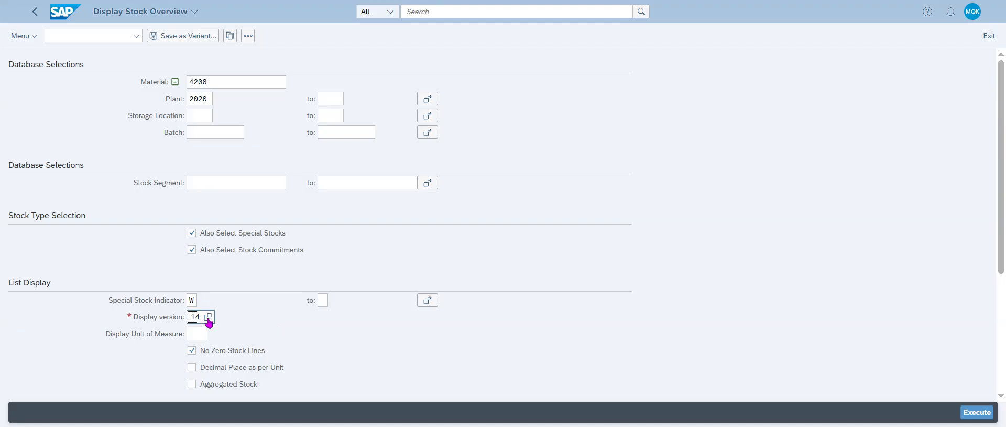
click(208, 317)
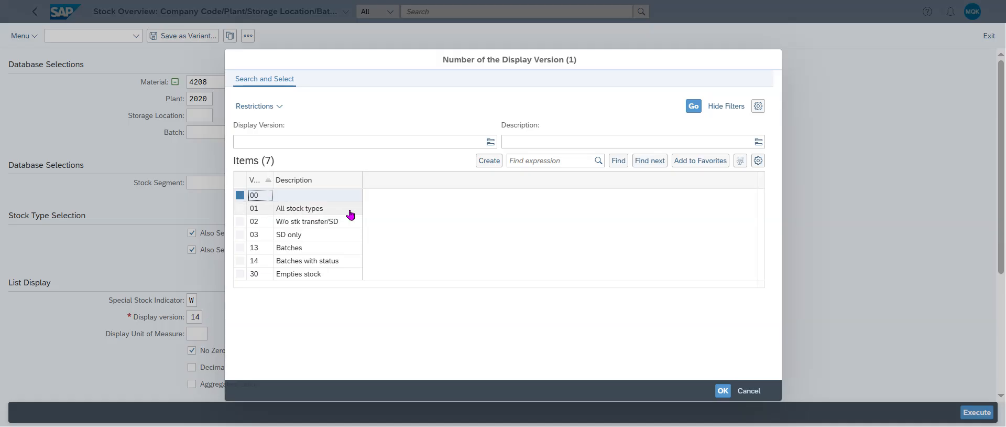
click(313, 212)
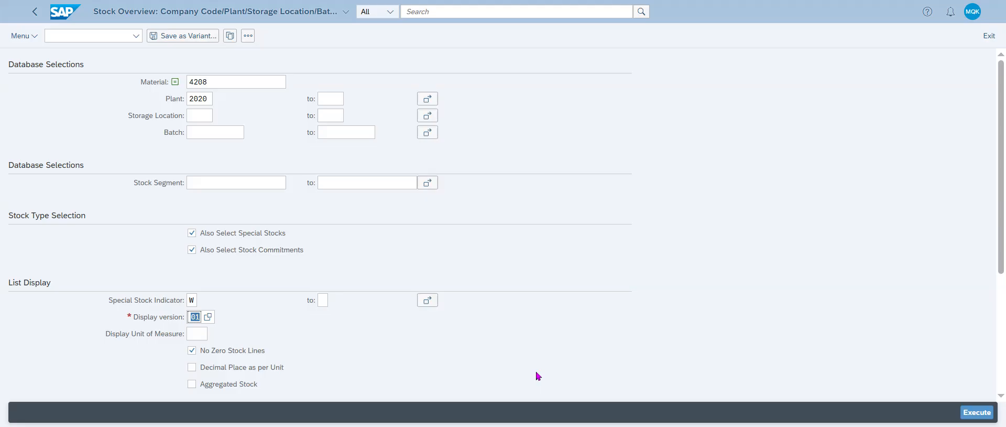
click(976, 411)
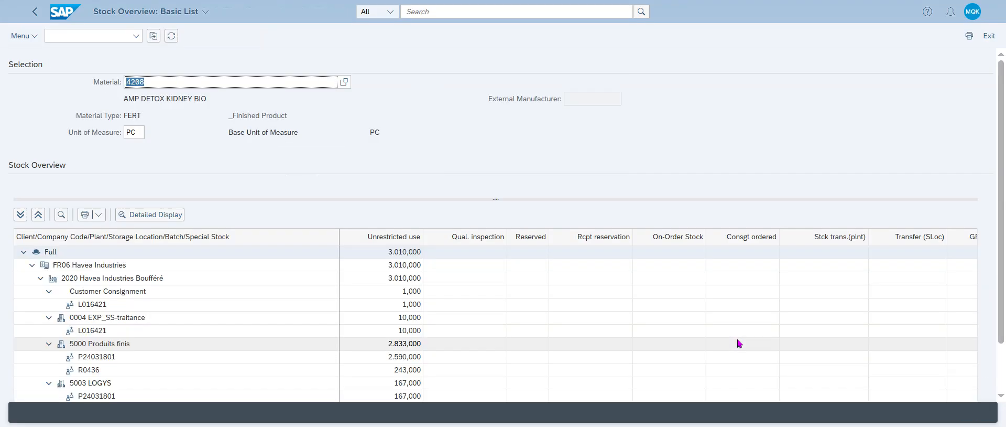
View the customer details of the Customer Consignment stock for batch L016421, and close them
click(431, 332)
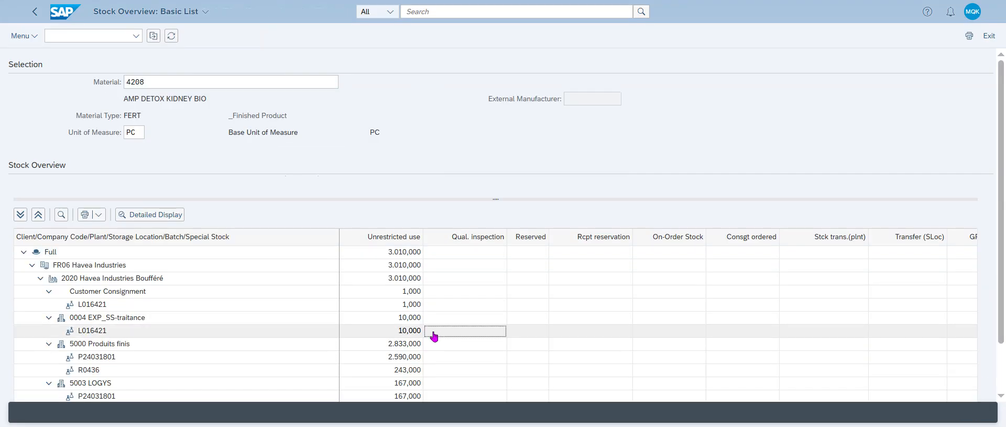
click(135, 306)
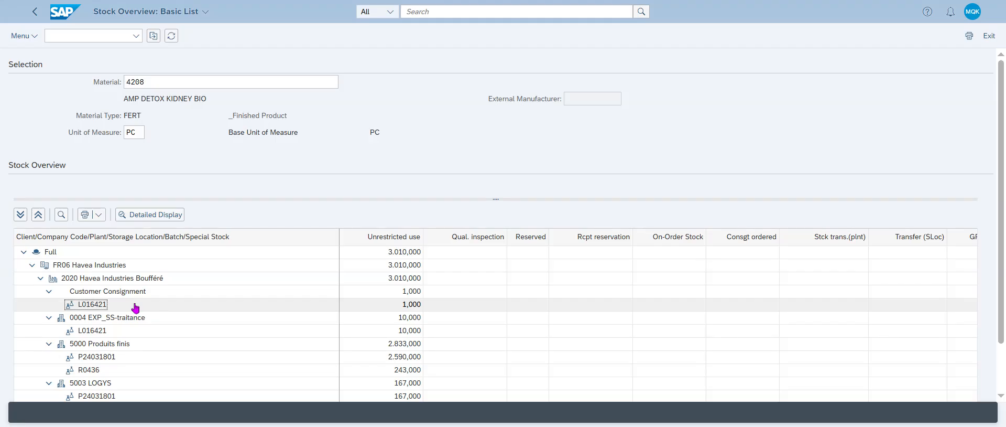
double_click(135, 306)
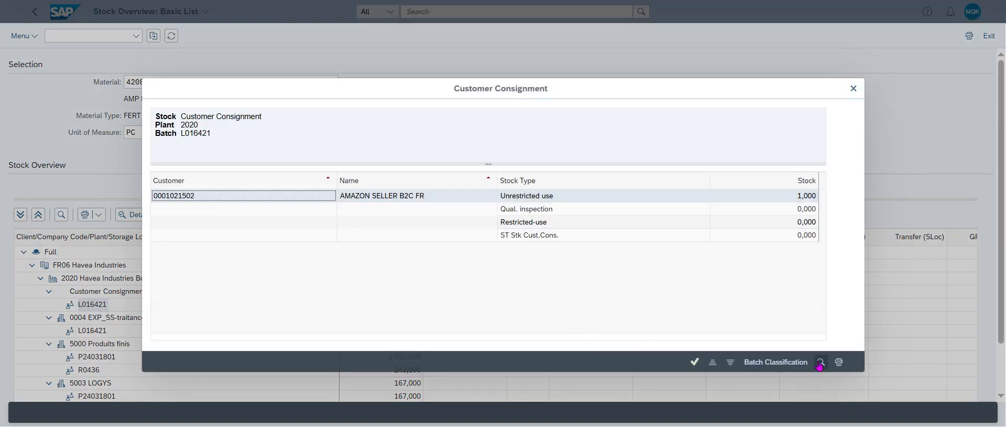
click(694, 362)
Open the goods movement transaction migo and set the action to A07 Goods Issue
click(437, 15)
text(migo)
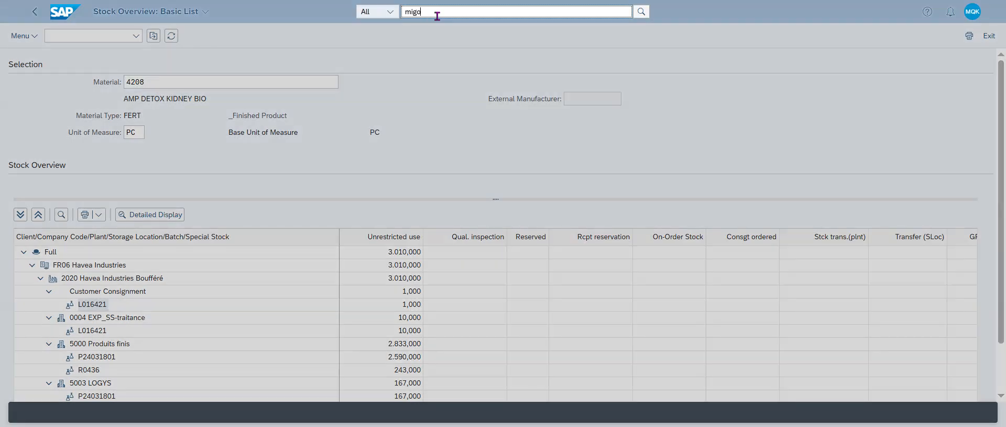
click(462, 52)
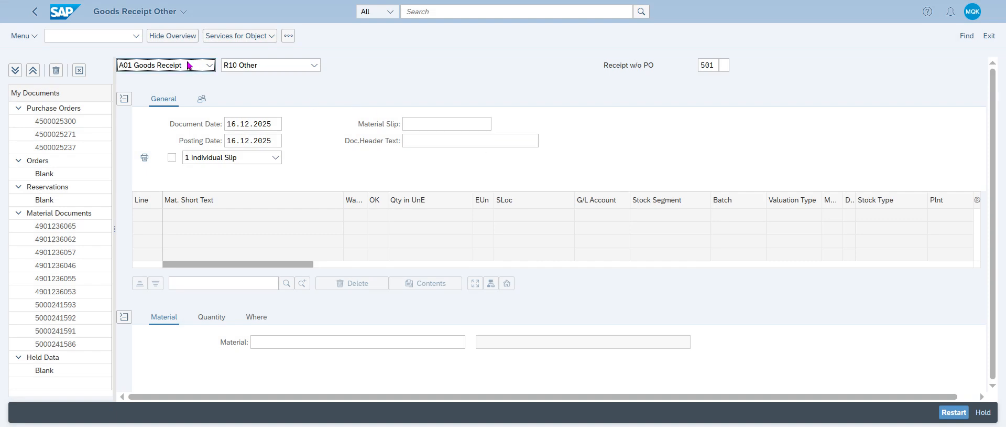
click(188, 65)
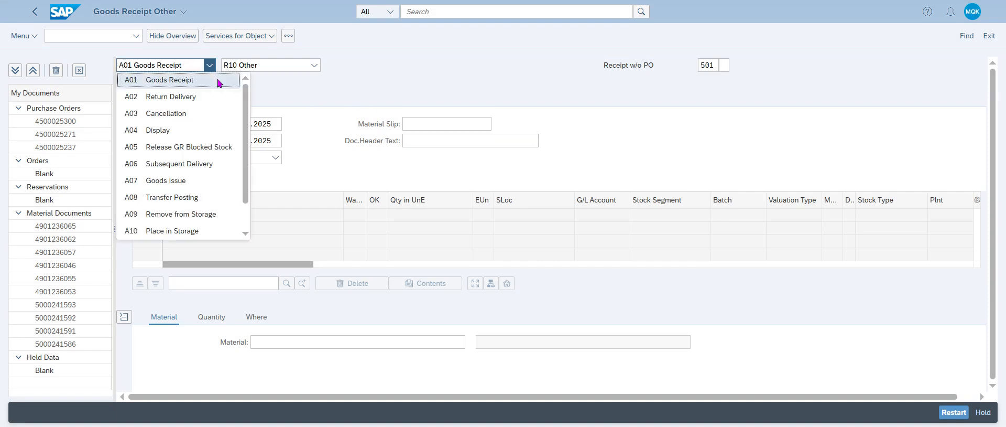
click(231, 182)
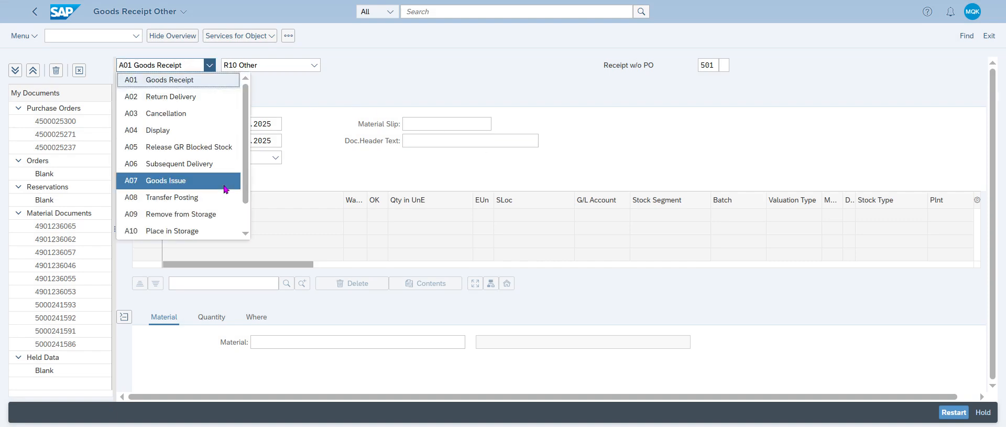
Examine the movement types sorted by special stock indicator, looking for customer consignment (W) withdrawals, and leave the list without choosing one
click(710, 65)
click(723, 65)
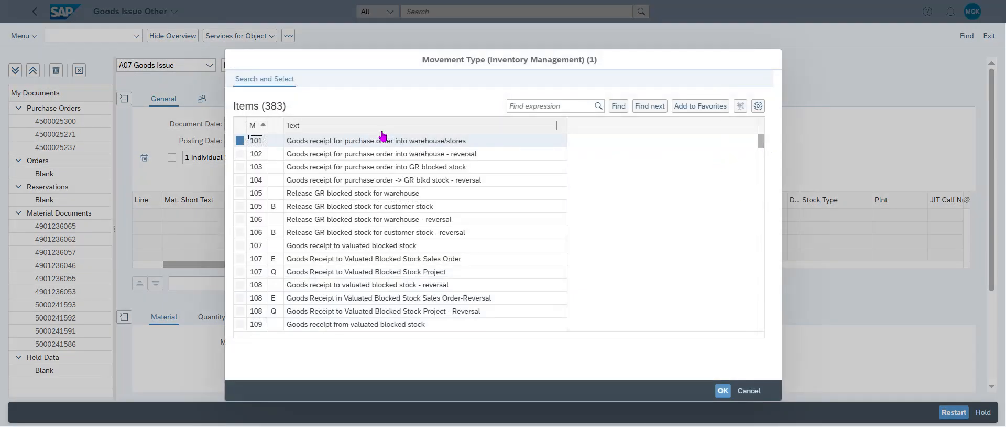
click(278, 130)
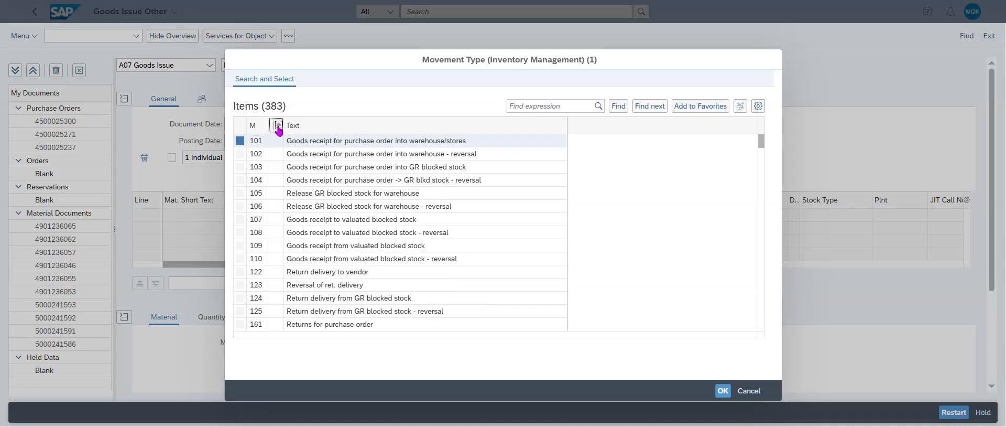
drag(762, 140, 764, 178)
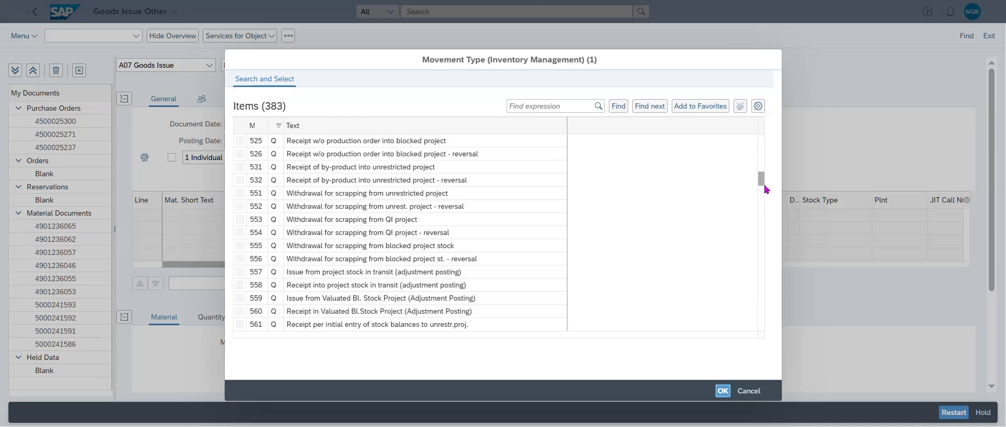
drag(764, 178, 762, 152)
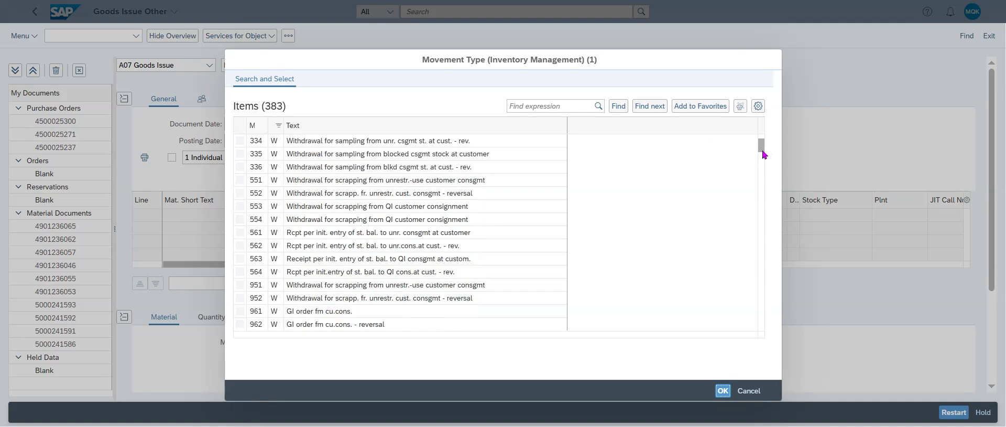
drag(763, 153, 764, 156)
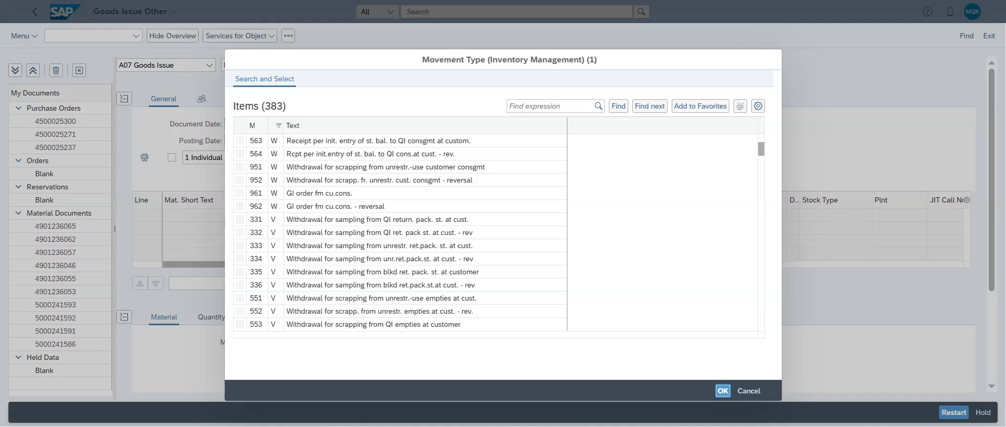
click(749, 390)
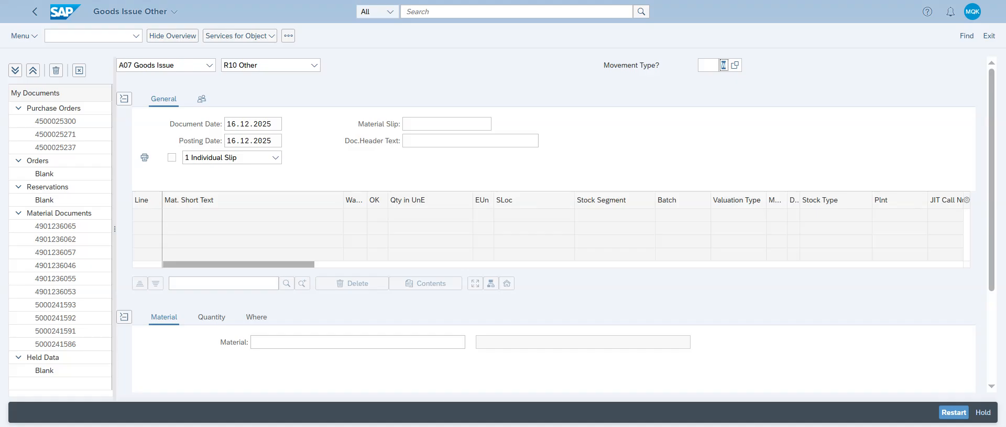
Set the goods issue's movement type to 984 with special stock indicator W
click(710, 69)
text(984)
key(Return)
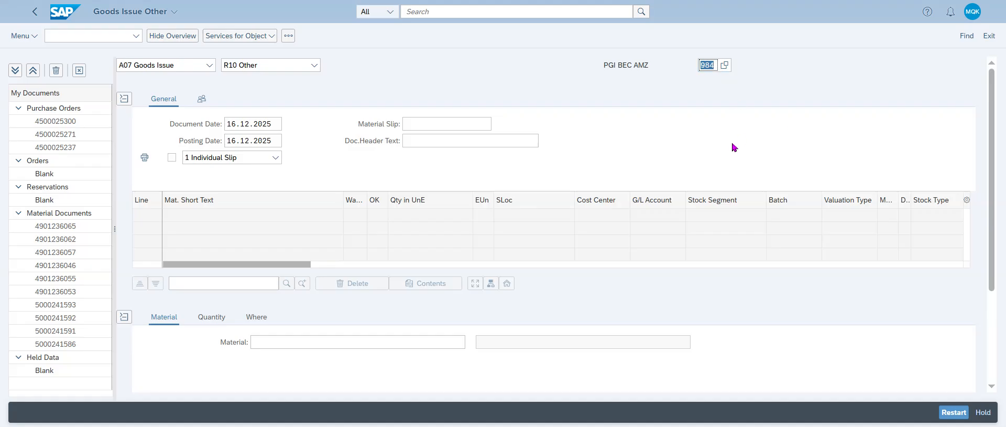
key(Tab)
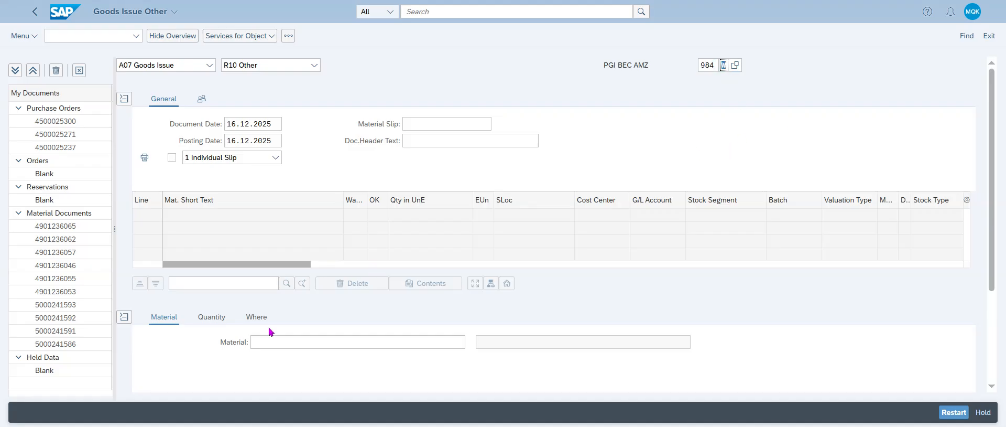
Add material 4208 to the goods issue with a quantity of 1
click(275, 343)
text(4208)
key(Return)
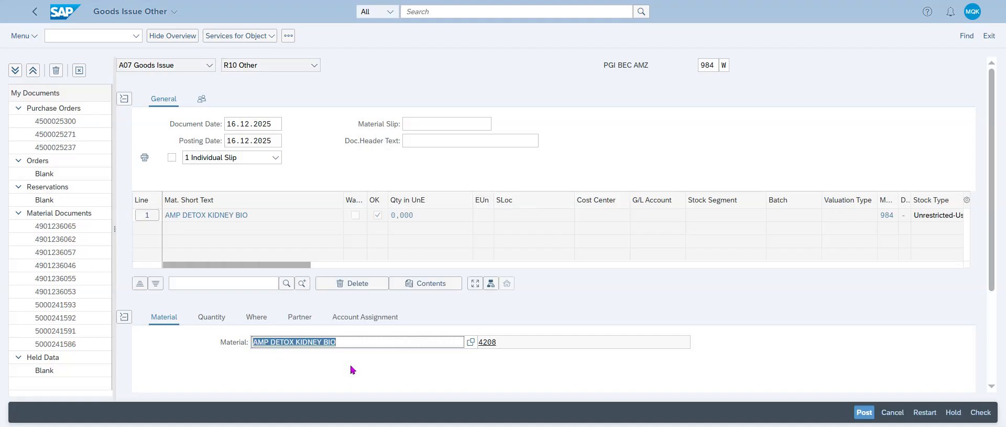
click(202, 320)
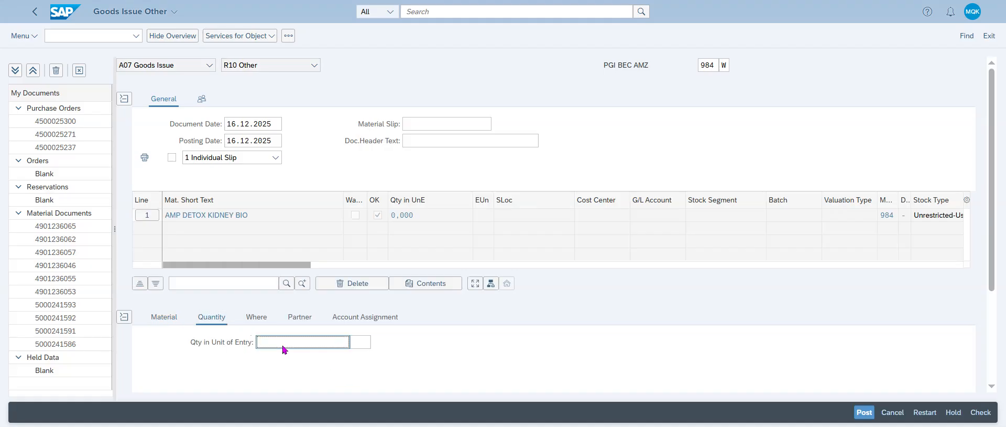
Set plant 2020 as the issuing plant of the goods issue item
click(256, 317)
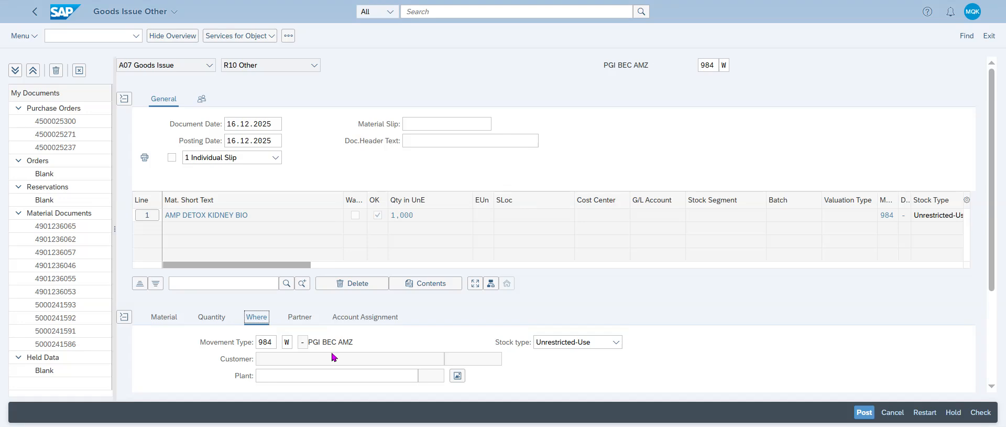
drag(994, 207, 995, 245)
click(374, 324)
text(2020)
key(Return)
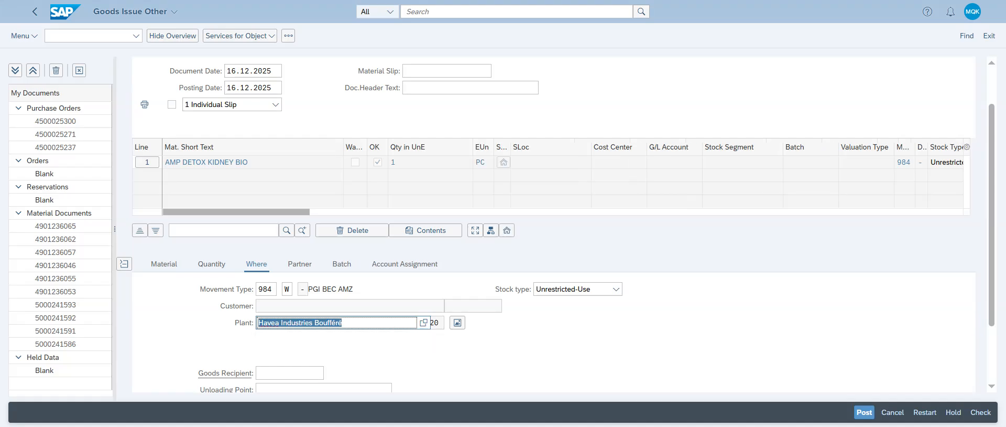
Paste the customer number of AMAZON SELLER B2C FR as the item's partner
click(300, 266)
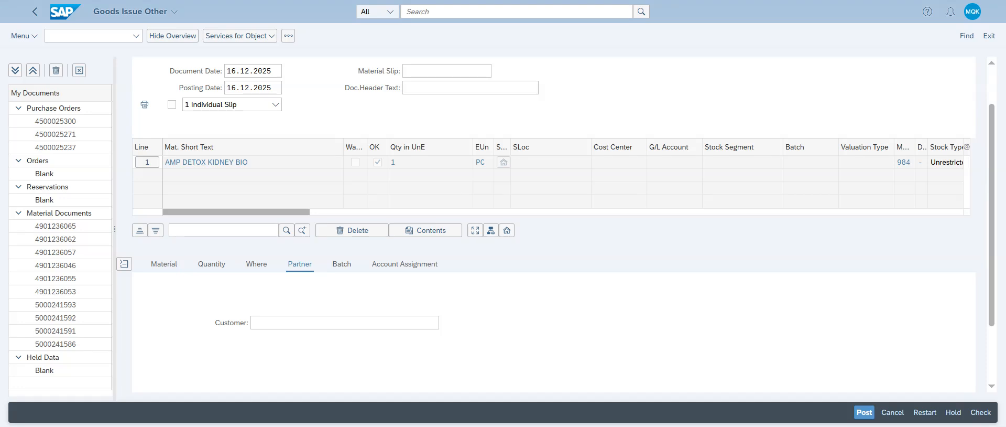
click(322, 328)
key(ctrl+v)
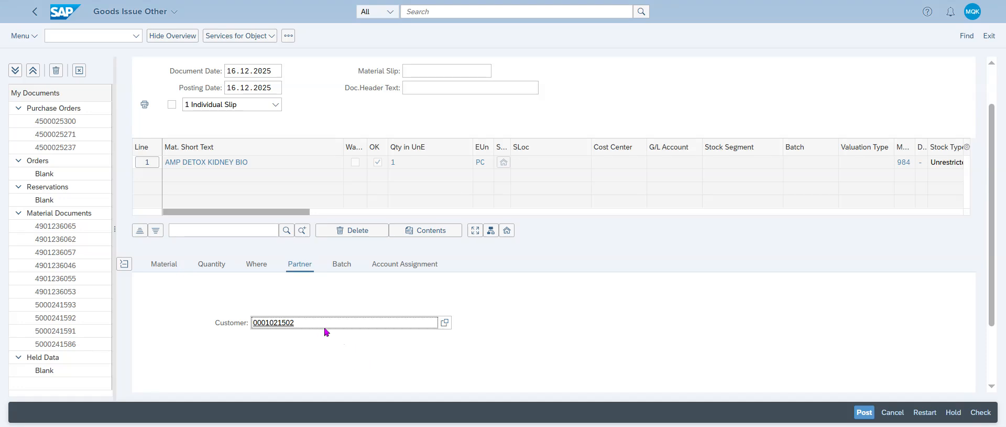
key(Return)
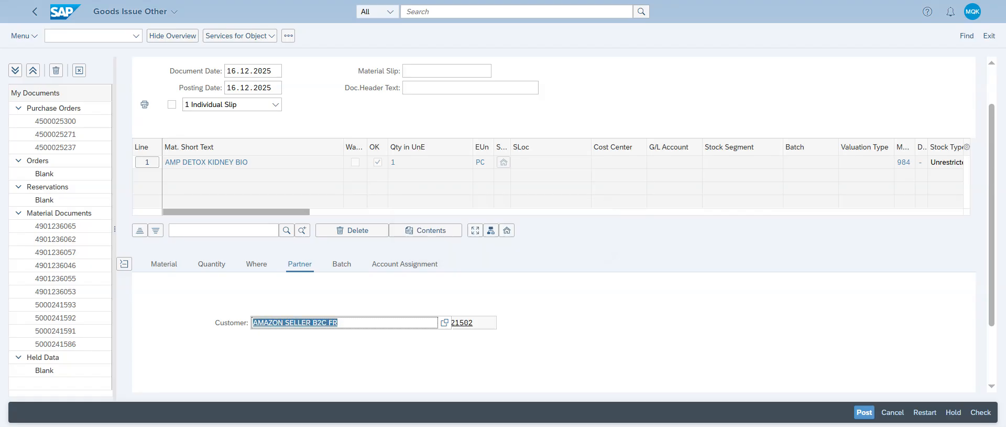
Assign batch L016421 to the item and check the goods issue document
click(346, 266)
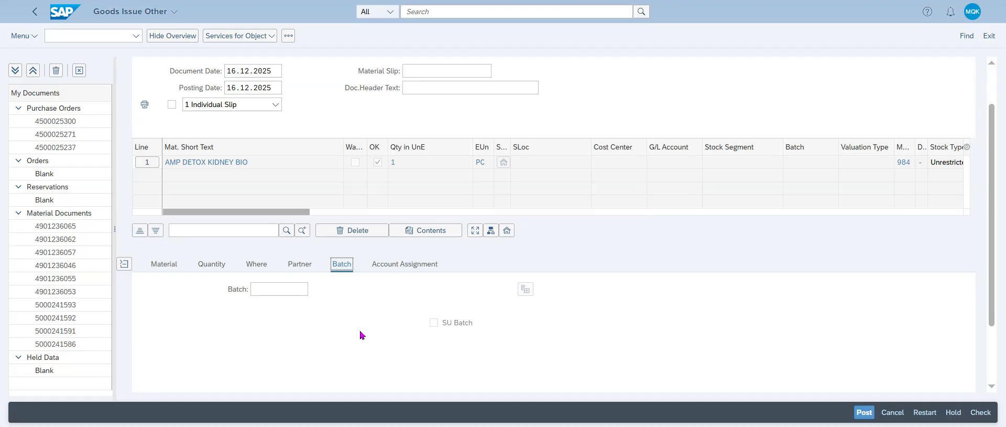
click(295, 285)
text(L016421)
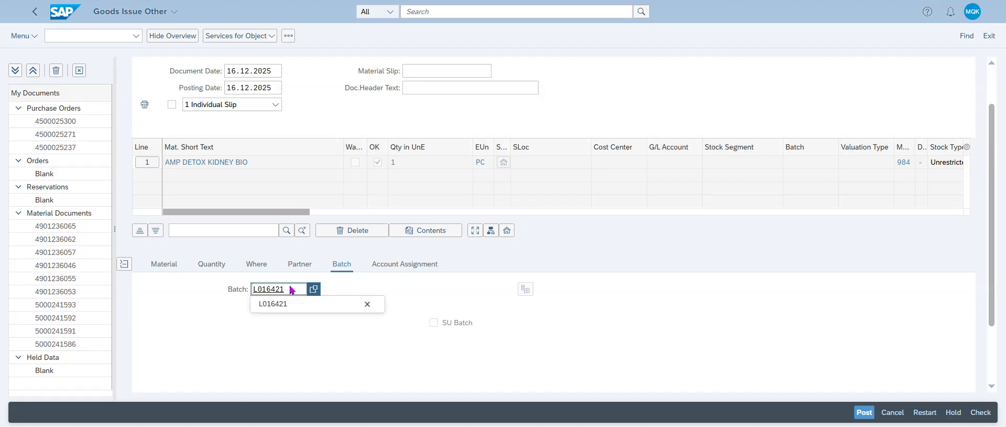
key(Return)
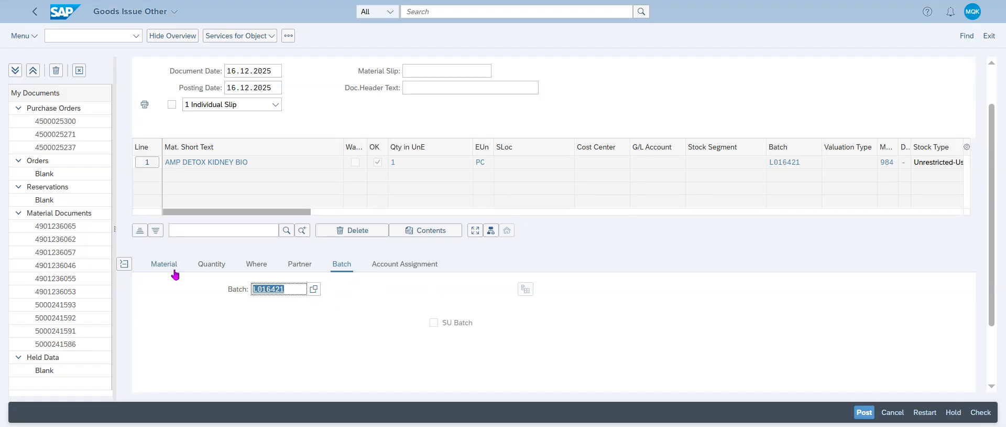
click(171, 267)
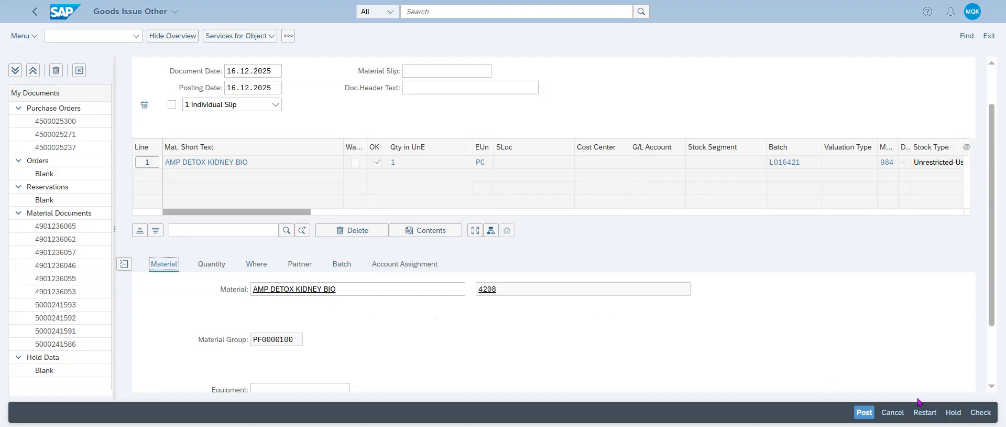
click(975, 414)
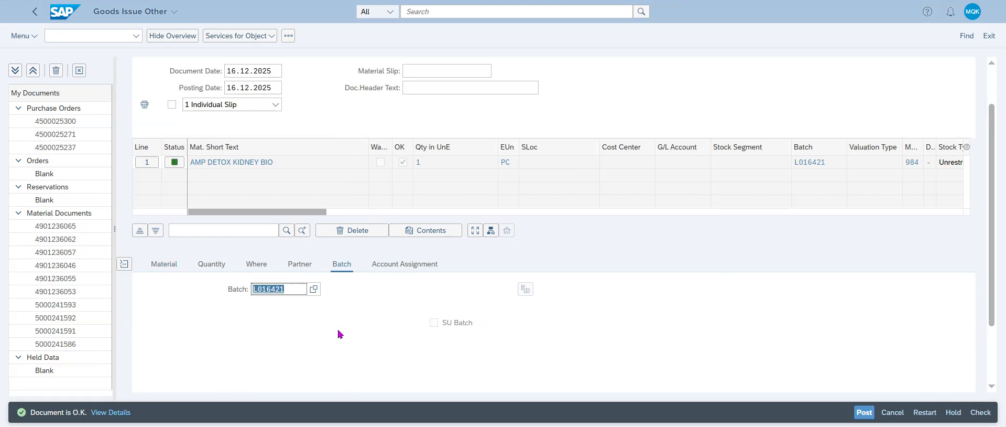
Post the goods issue document and return to the home page
click(859, 411)
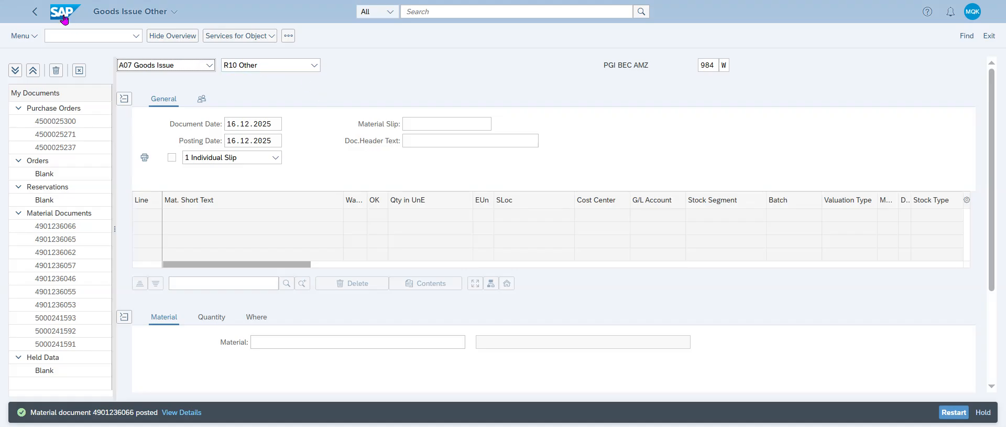
click(63, 17)
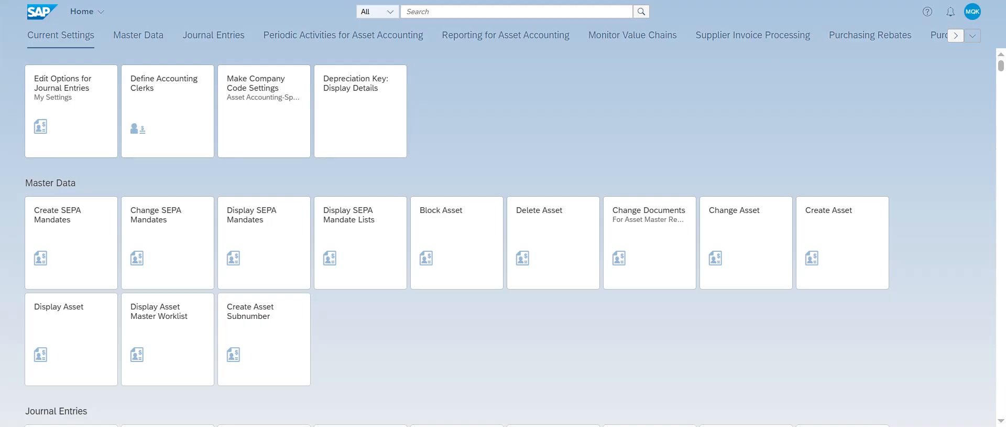
Start a new debit memo request with order type ZDDN, B2C Dmde Note Débit
click(429, 11)
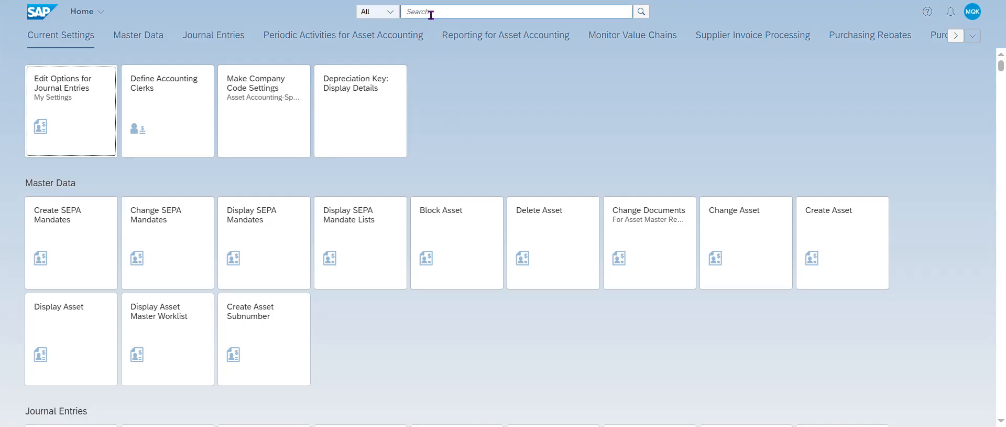
text(manage de)
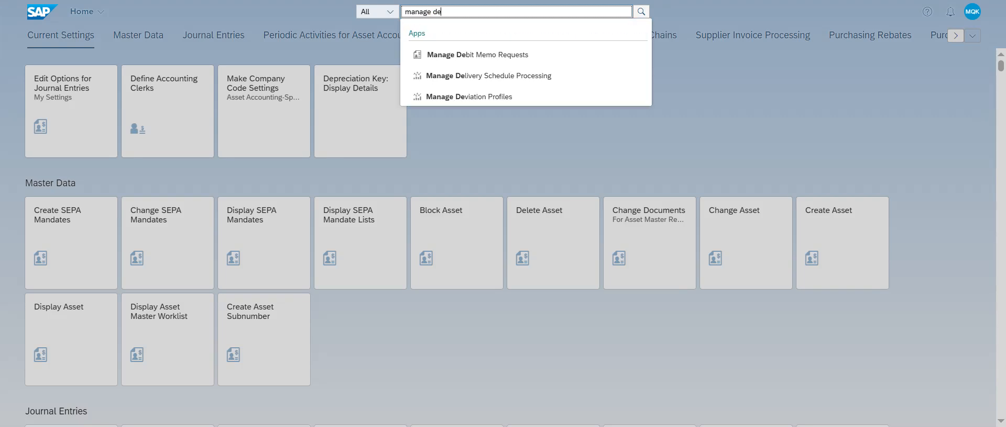
click(541, 62)
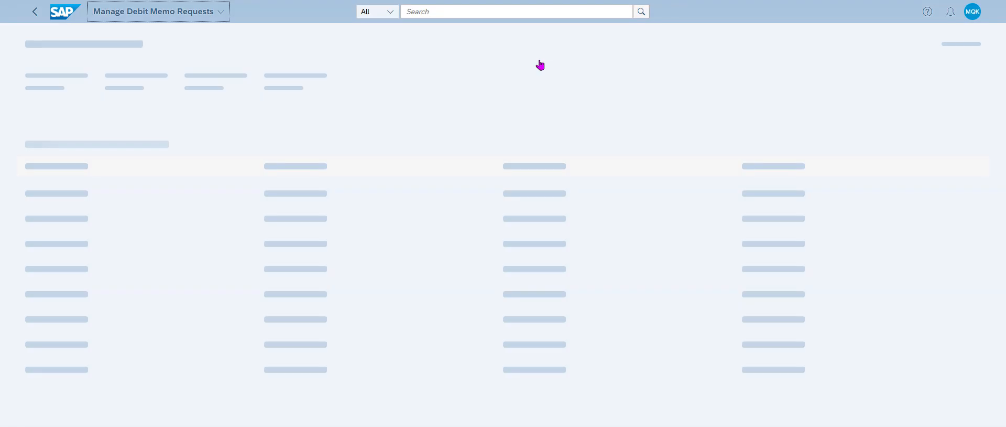
click(466, 121)
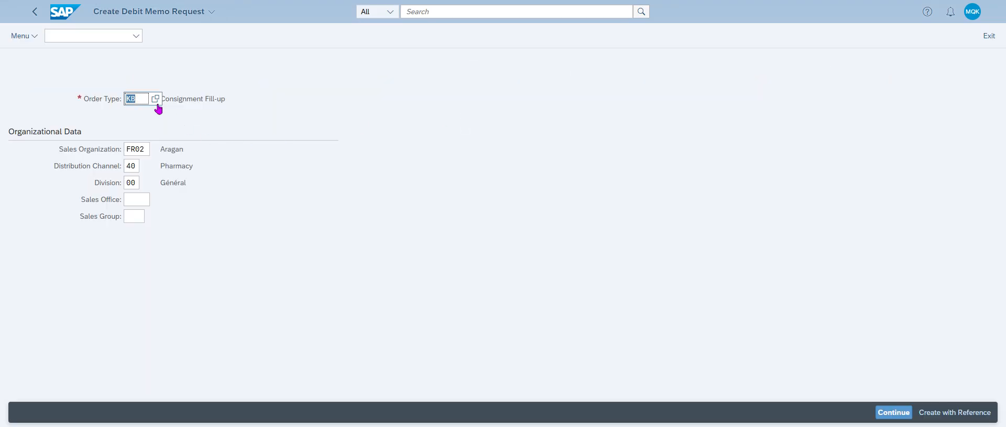
click(155, 99)
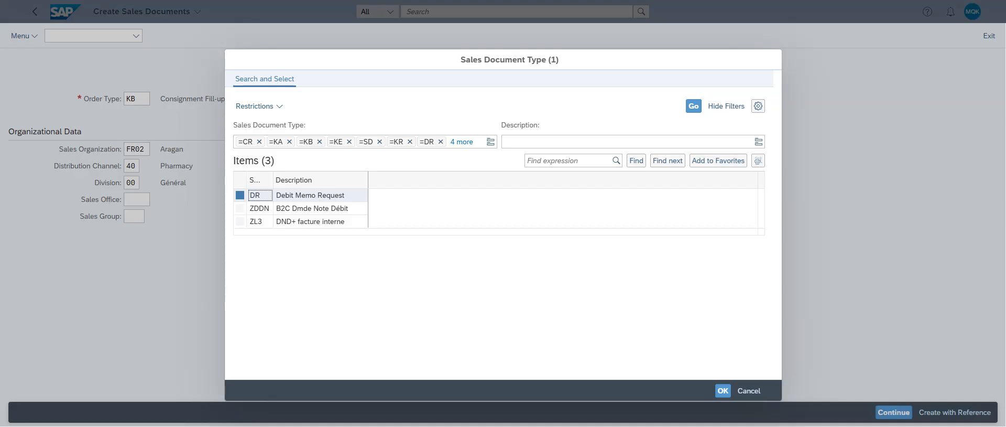
double_click(343, 209)
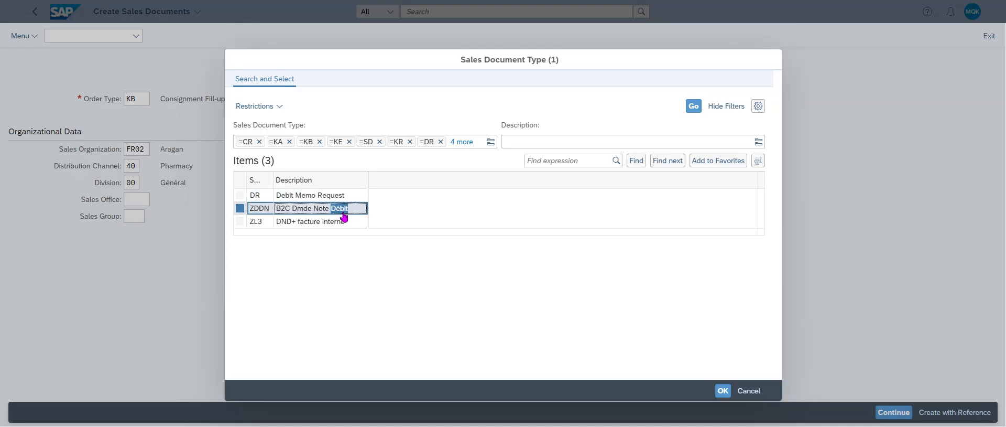
key(Return)
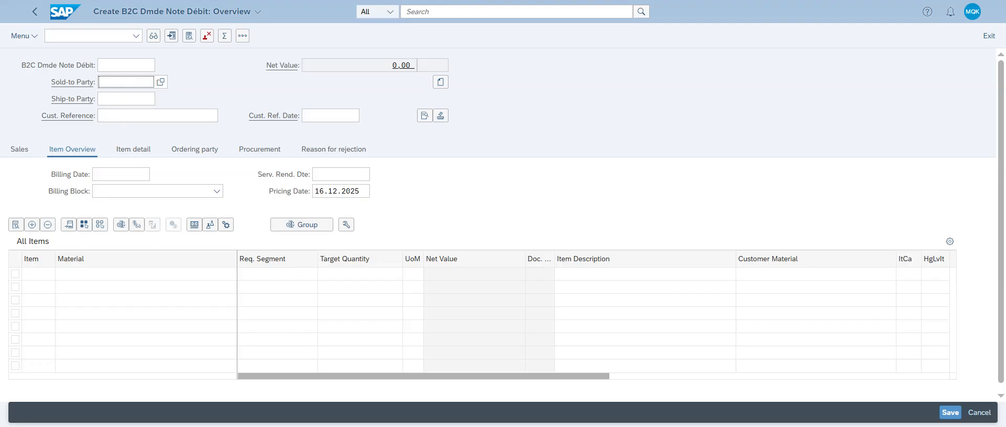
Enter the sold-to party's customer number, accept billing date 16.12.2025, and set the customer reference to L016421
text(1021502)
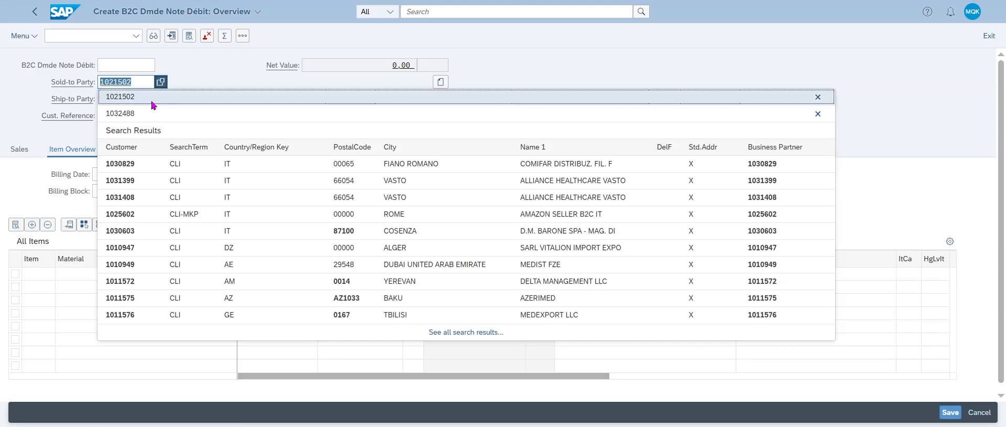
click(151, 99)
key(Return)
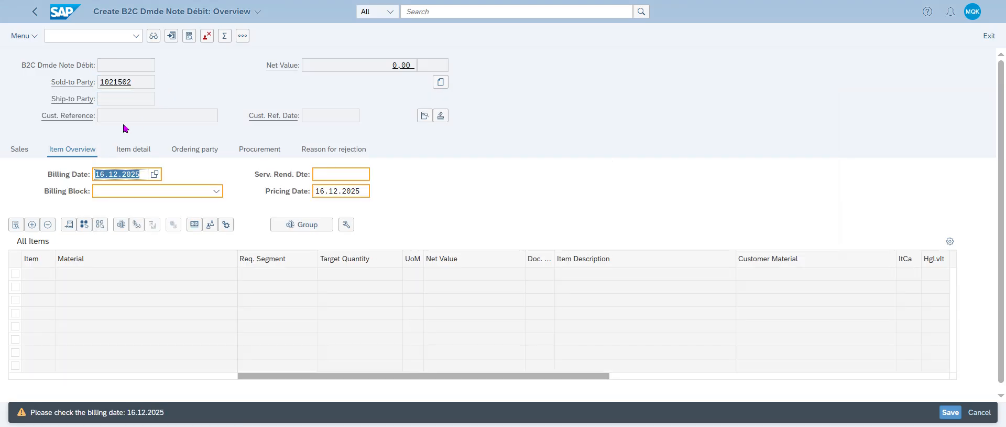
key(Return)
click(138, 115)
text(L016421)
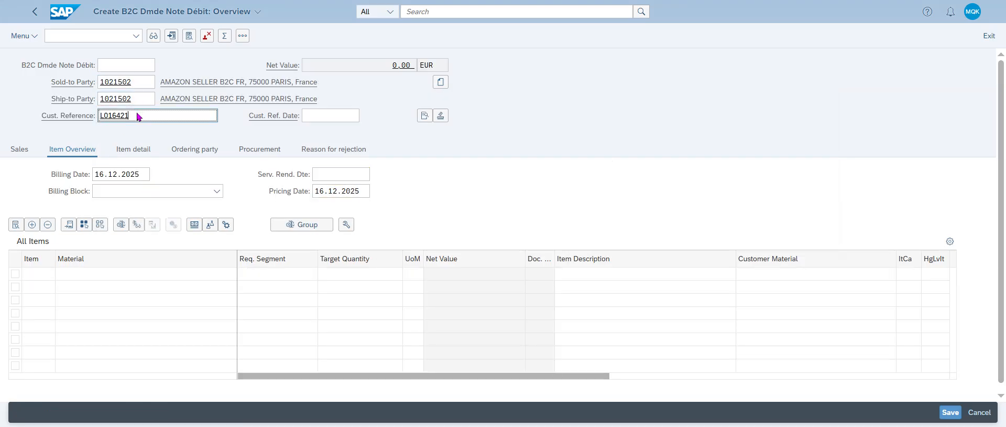
Add material 4208 as an item with a target quantity of 1
click(97, 273)
text(4208)
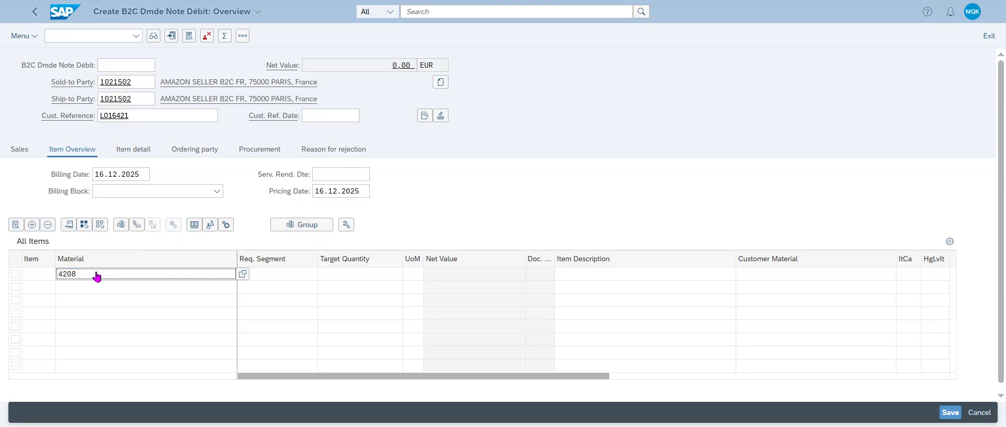
key(Return)
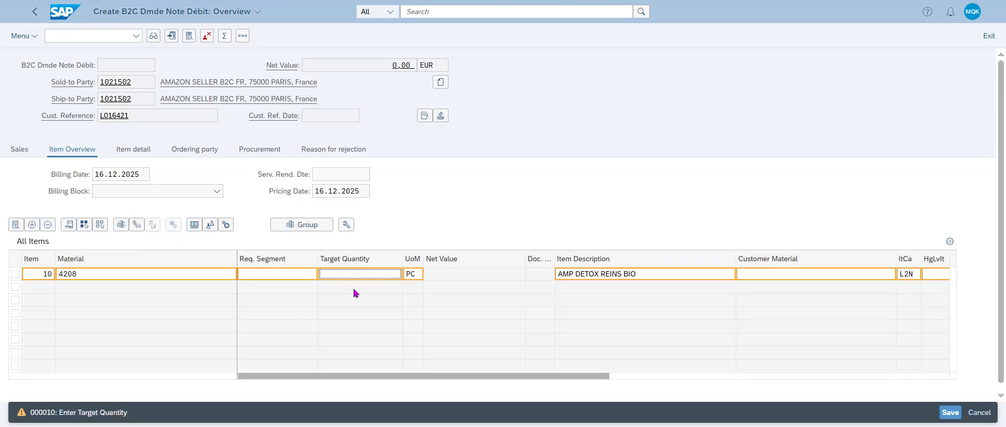
text(1)
key(Return)
Open the pricing conditions of item 10 and try to add condition type PPR0 on a new line
click(63, 286)
click(14, 274)
click(193, 225)
click(32, 191)
text(PPR0)
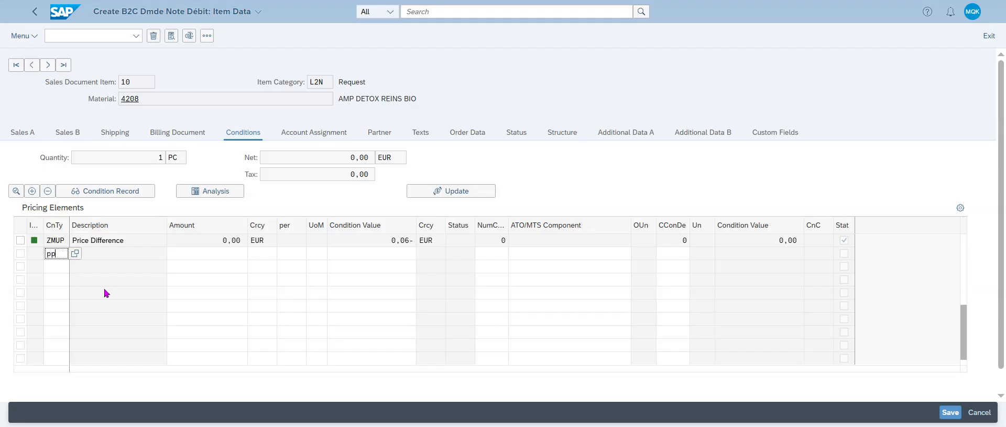
key(Return)
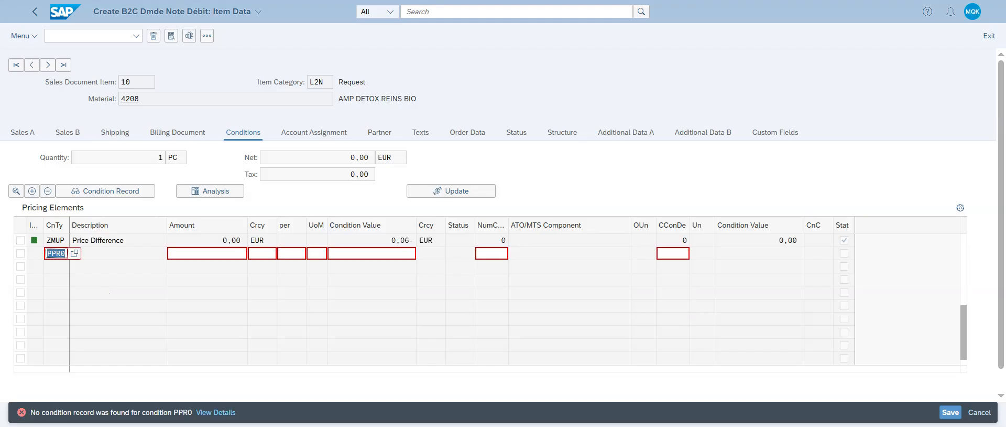
Replace the new line's condition type with PN00, Price (net)
click(74, 253)
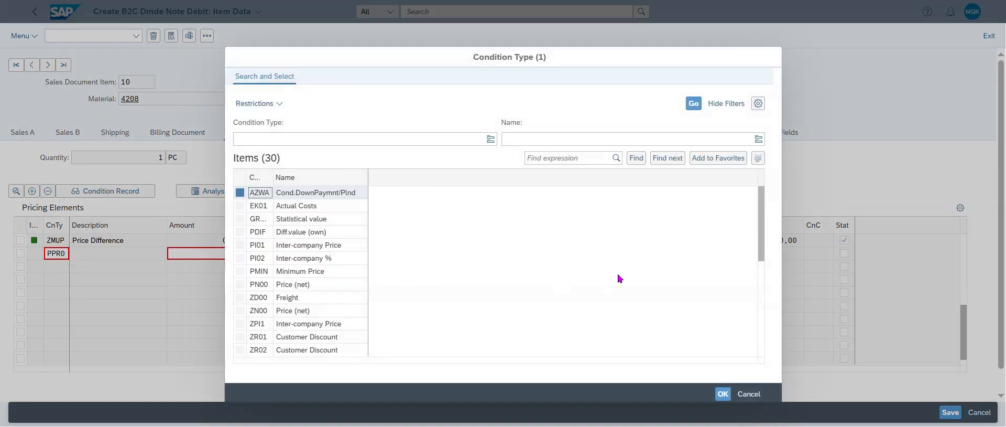
double_click(325, 286)
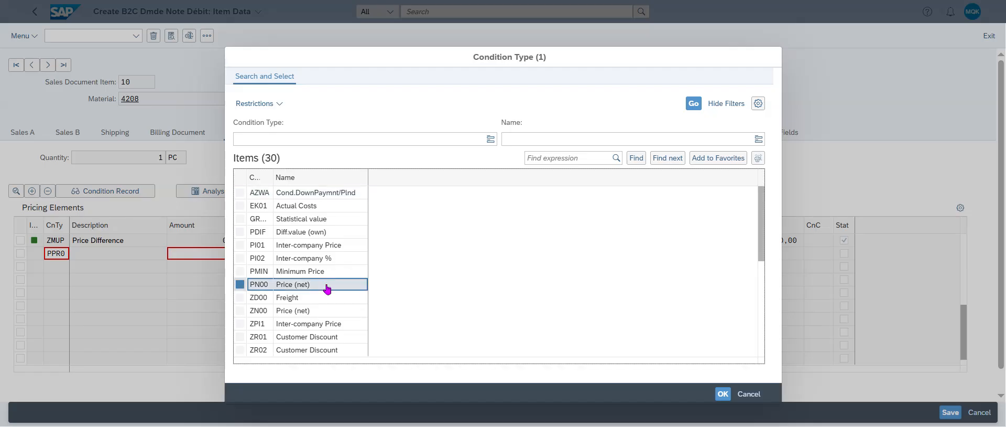
key(Return)
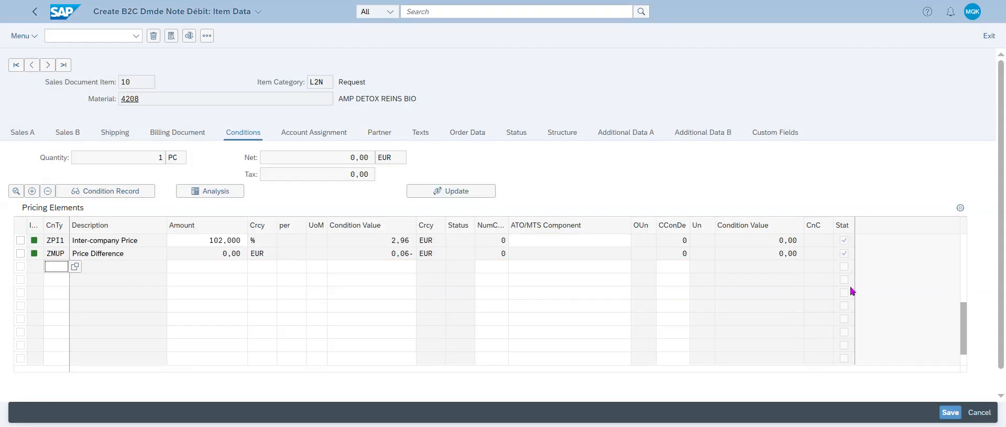
Set the PN00 net price to 15 EUR and return to the debit memo request overview
drag(964, 330, 965, 258)
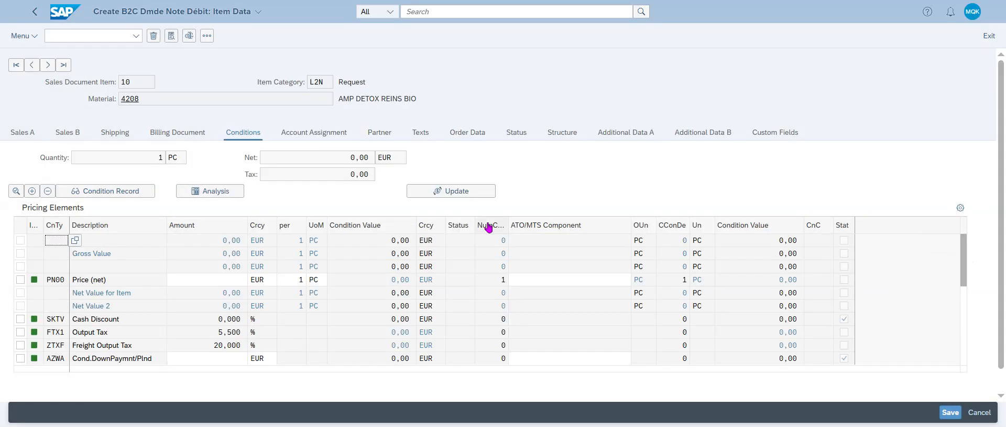
click(221, 280)
text(15)
key(Return)
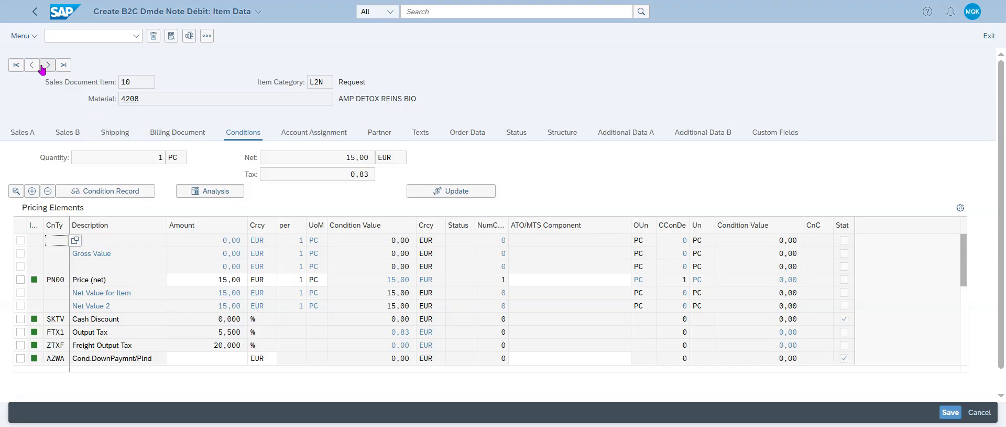
click(35, 11)
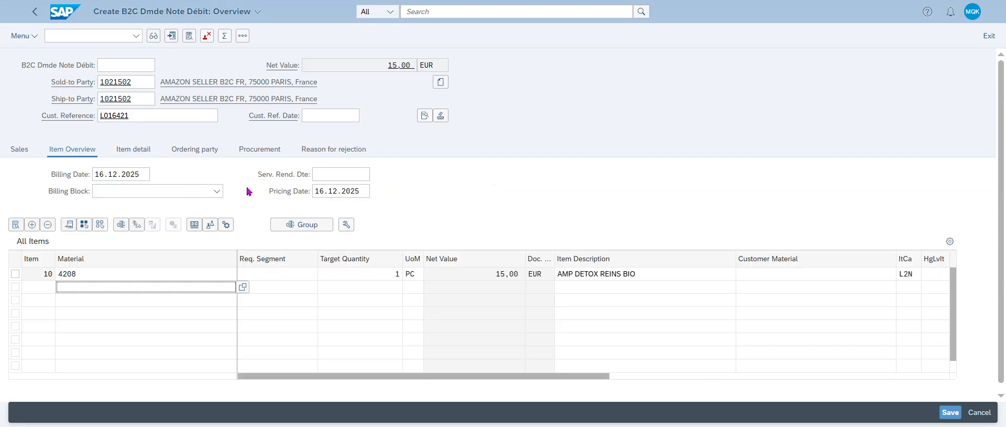
Set the order reason to 006 Excellent Price and save the debit memo request
click(19, 149)
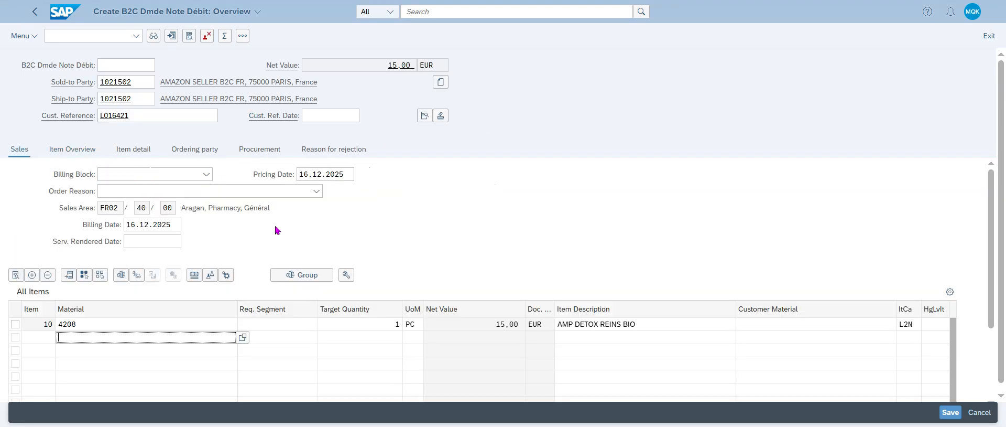
click(304, 192)
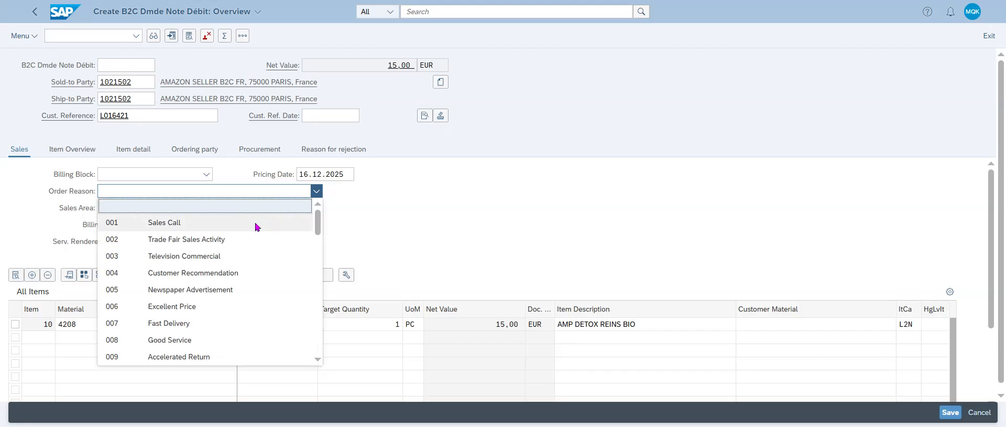
click(222, 310)
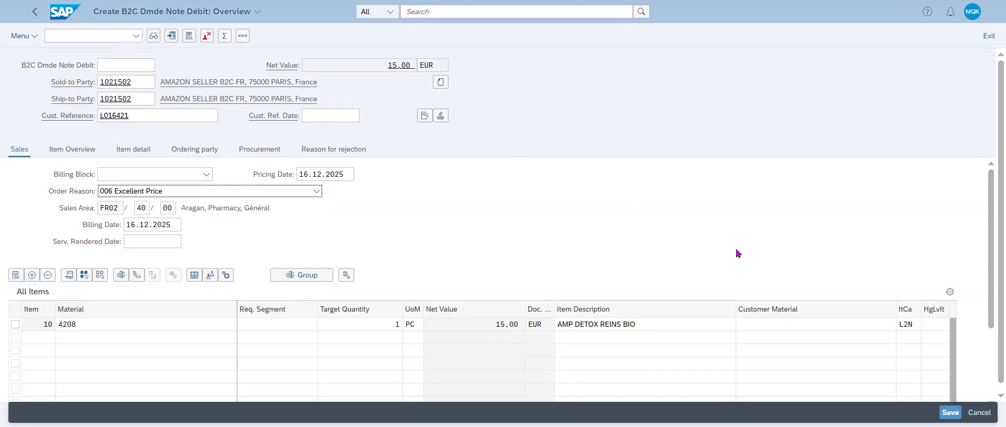
click(950, 412)
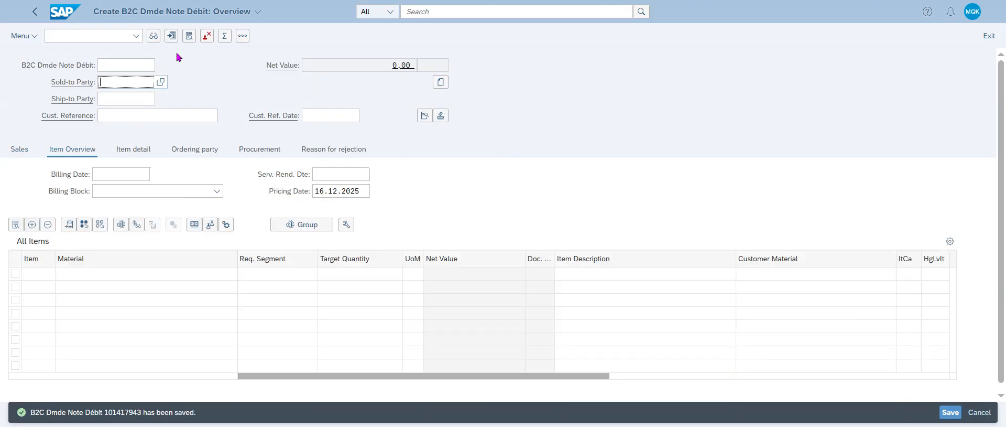
Display the saved debit memo request and copy its document number
click(153, 37)
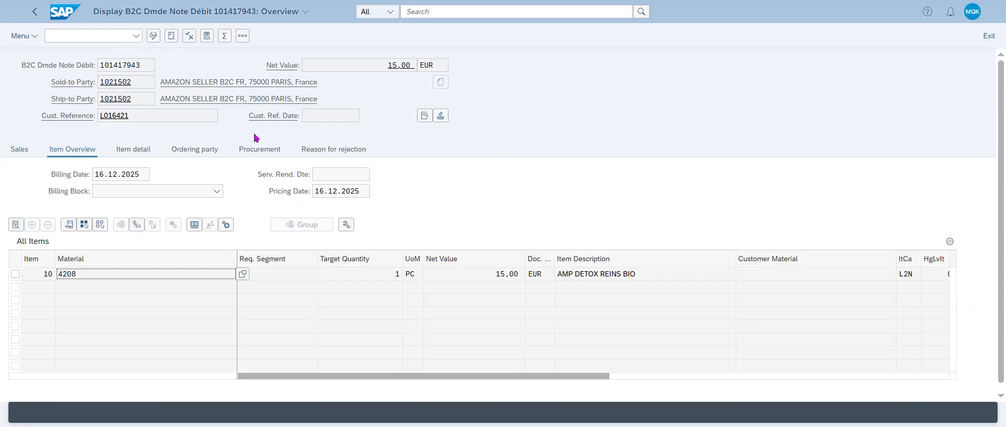
click(135, 67)
double_click(135, 70)
Search for "create billing" and open the Create Billing Documents app
click(440, 10)
text(create)
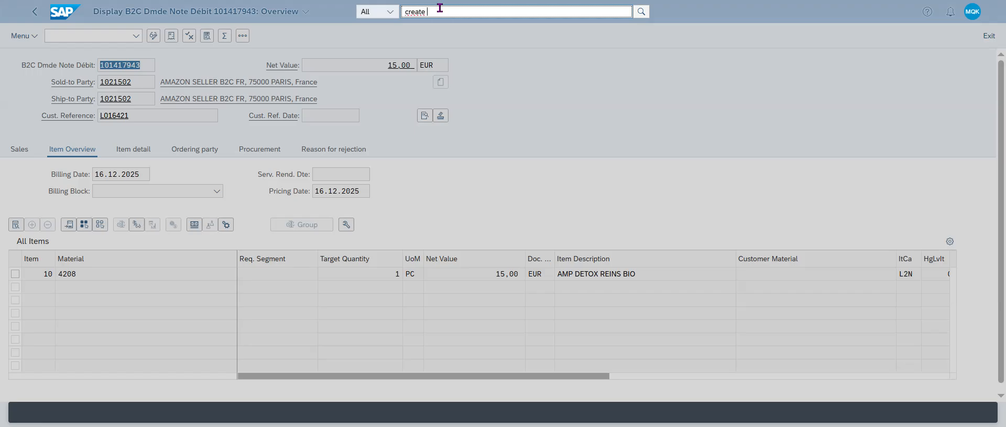
text( billing)
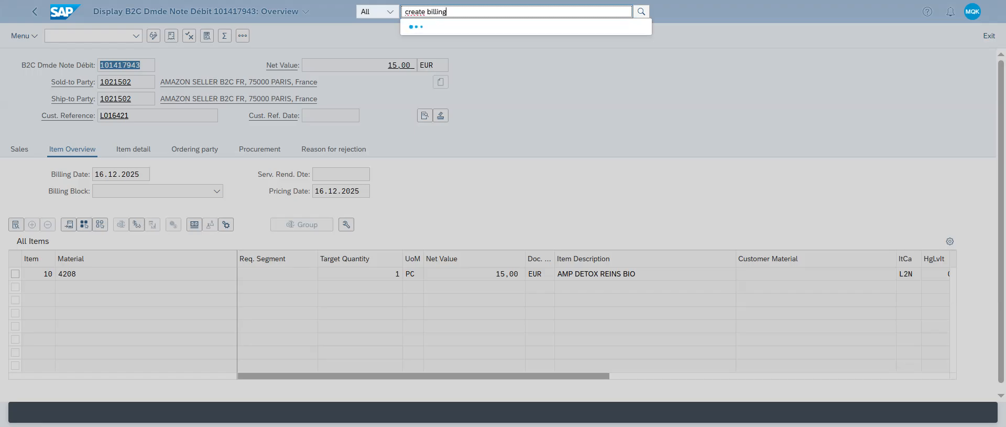
click(516, 96)
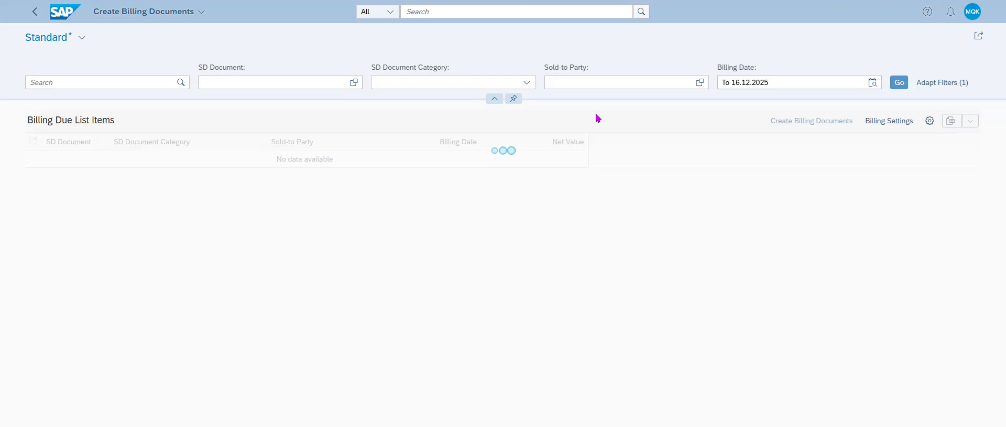
Filter the billing due list by the copied debit memo request number and try to create its billing document
click(304, 81)
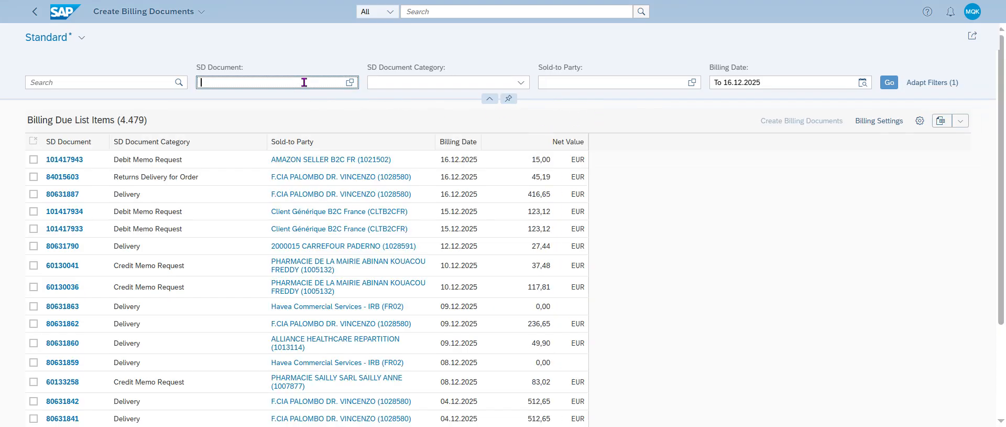
key(ctrl+v)
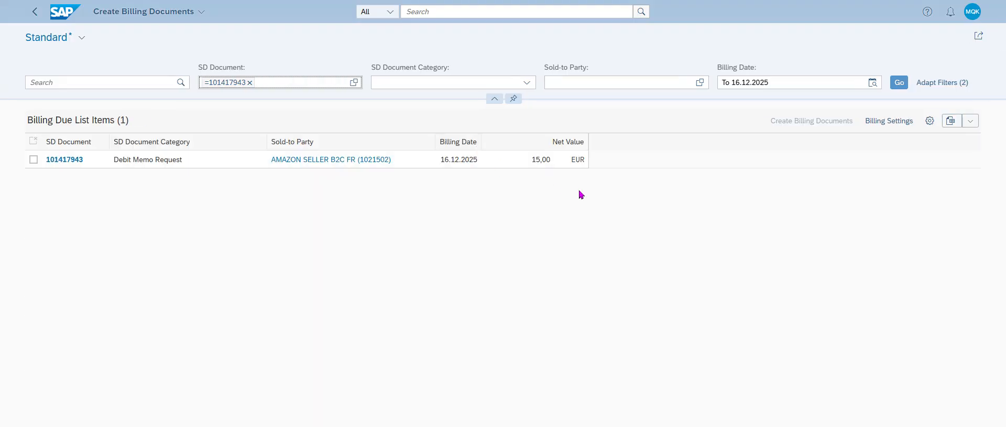
click(33, 159)
click(800, 123)
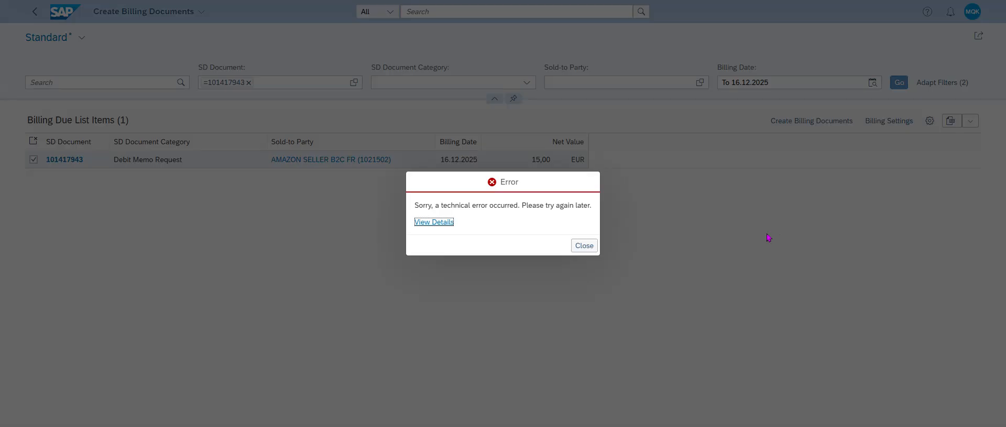
View the error details and highlight the response text
click(449, 222)
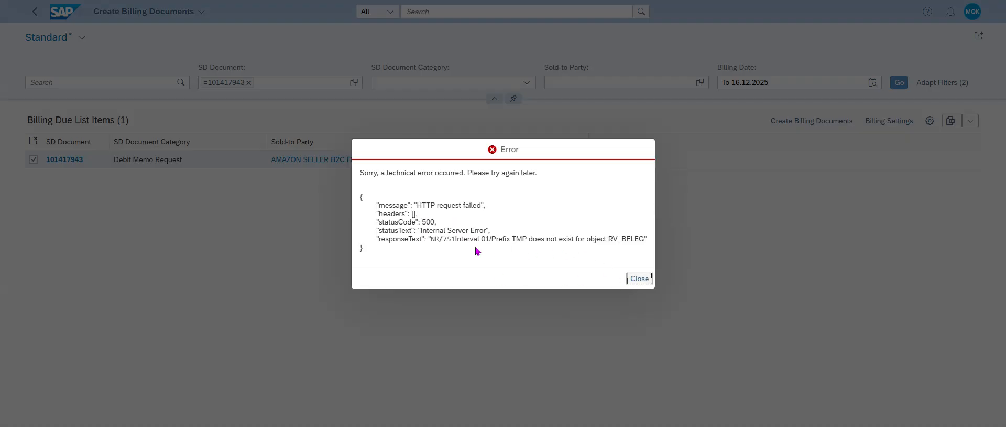
drag(430, 240, 510, 248)
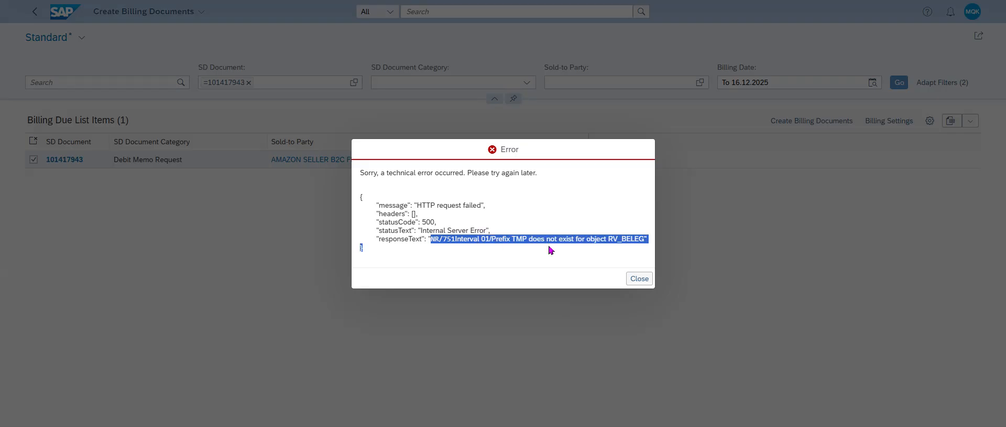
Close the error message, search for "vf04" and open the Create Billing Documents - VF04 transaction
click(638, 285)
click(427, 11)
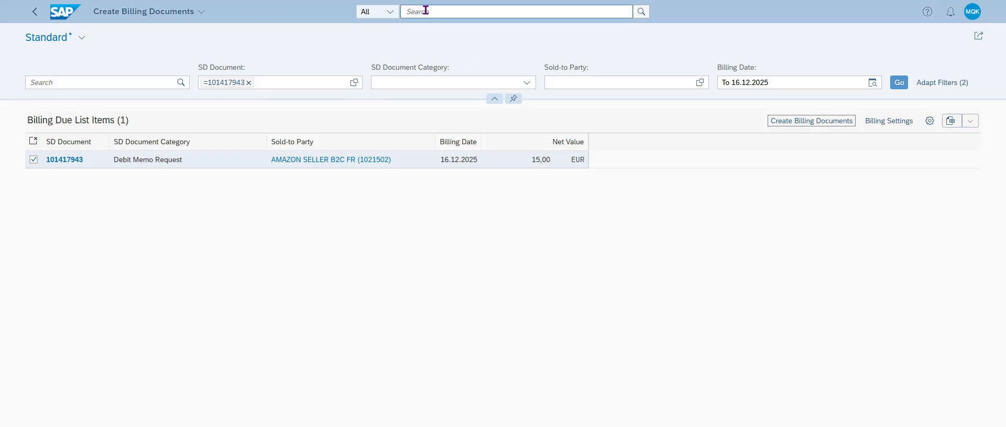
text(vf04)
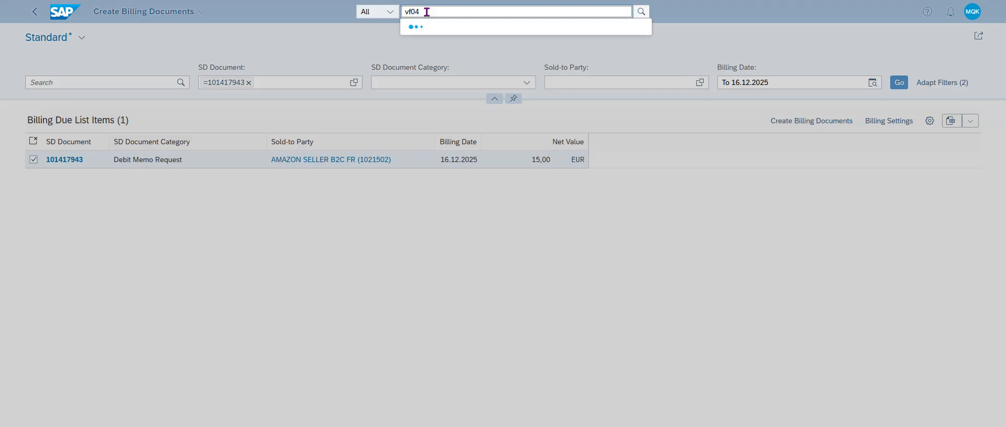
click(465, 52)
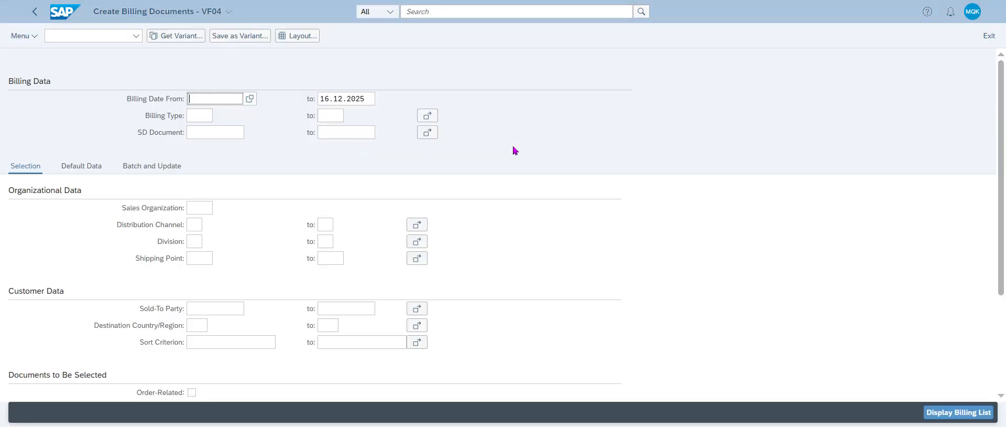
Enter the debit memo request number as the SD document, include order-related documents and display the billing list
click(227, 134)
text(101417943)
click(933, 412)
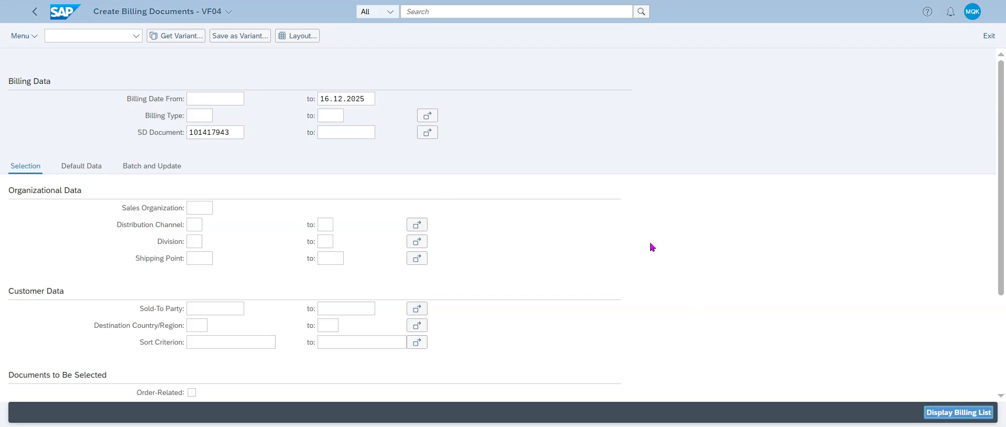
click(34, 12)
scroll(1003, 149, down, 3)
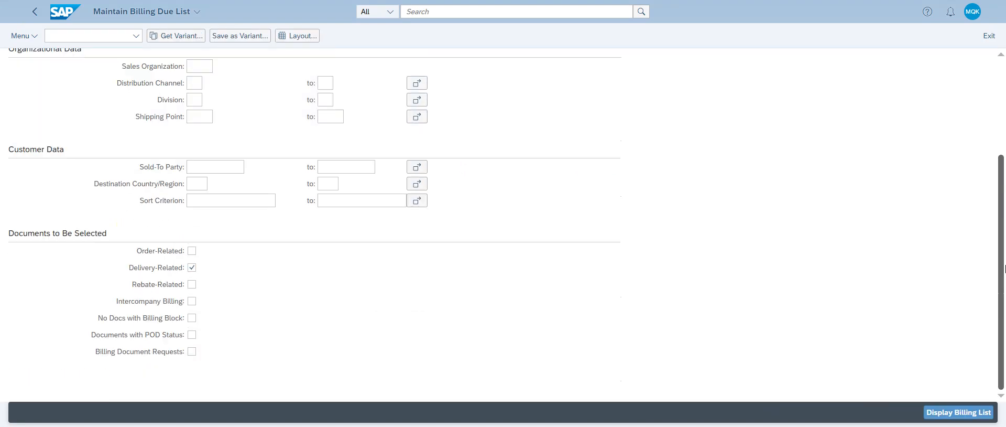
click(191, 251)
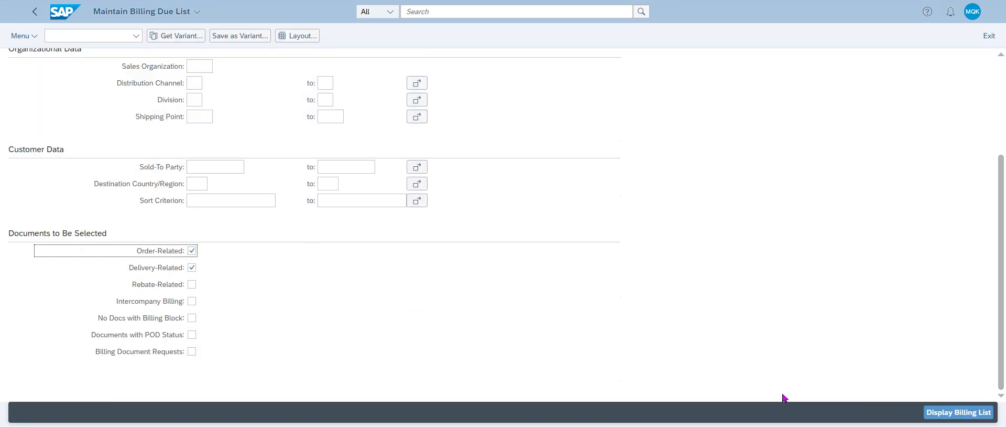
click(958, 412)
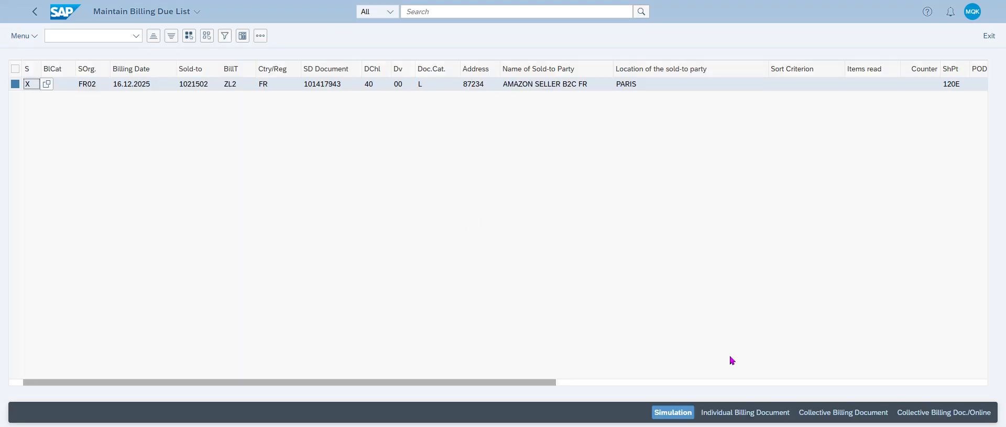
Simulate billing for the listed debit memo request, and create and save its individual billing document
click(665, 414)
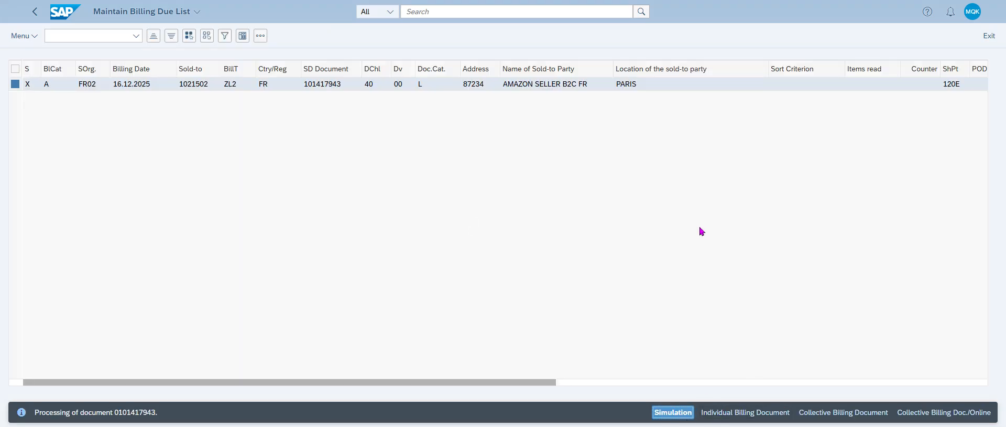
click(35, 11)
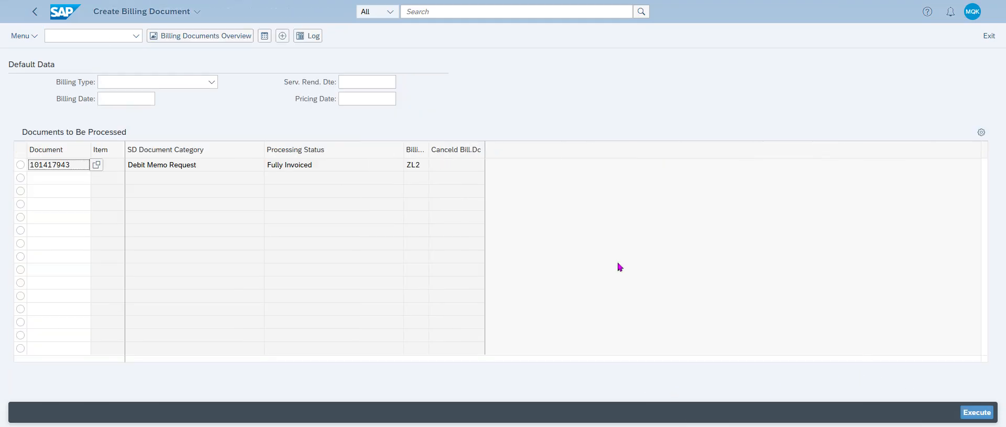
click(34, 12)
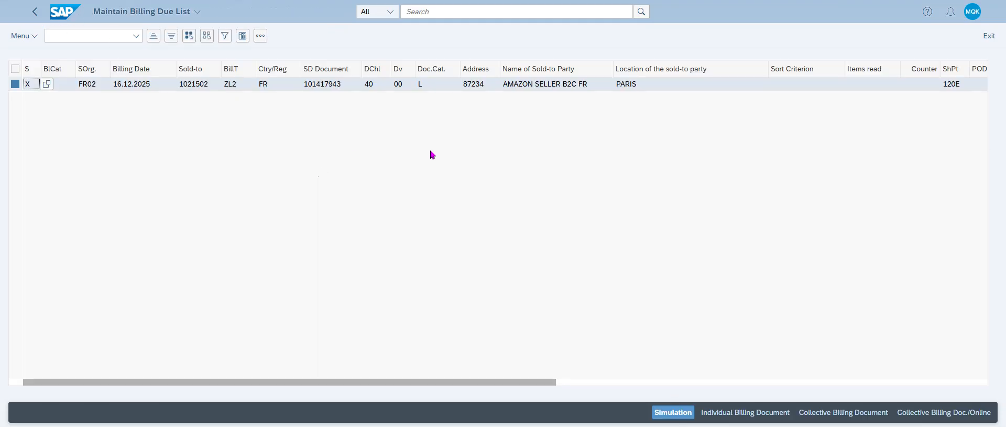
click(737, 411)
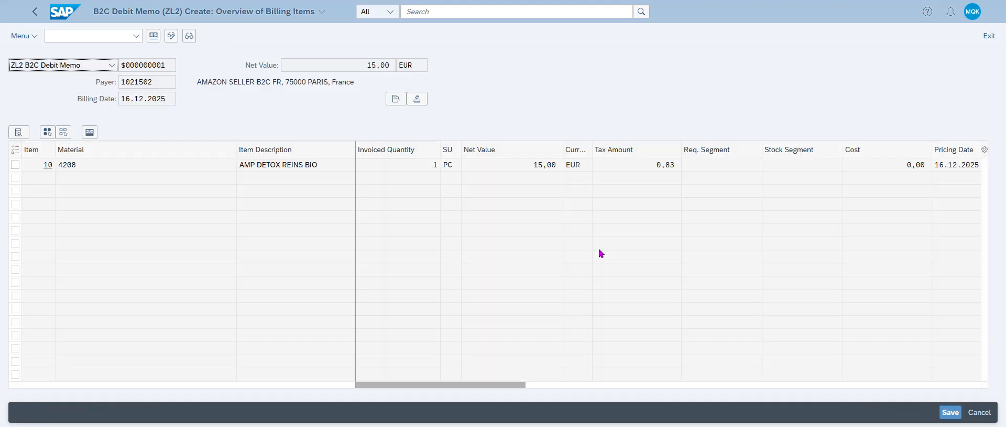
click(948, 412)
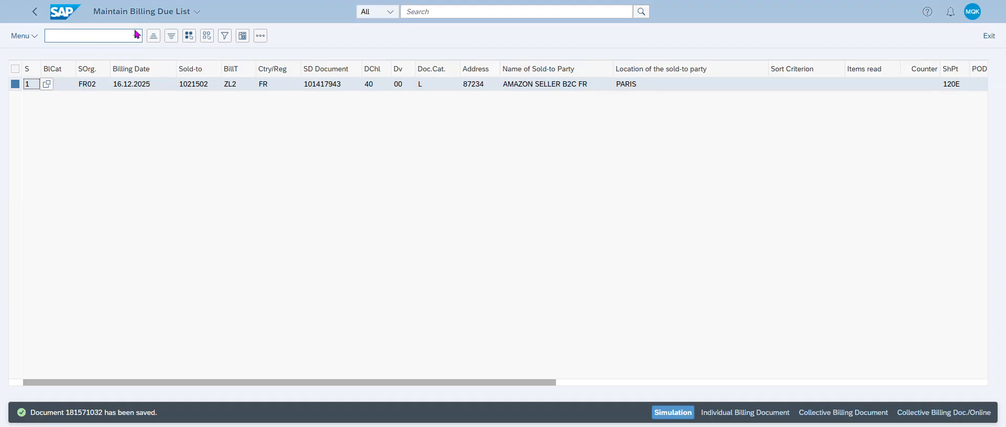
Search for "manage billin" and open the Manage Billing Documents app
click(428, 11)
text(manage billin)
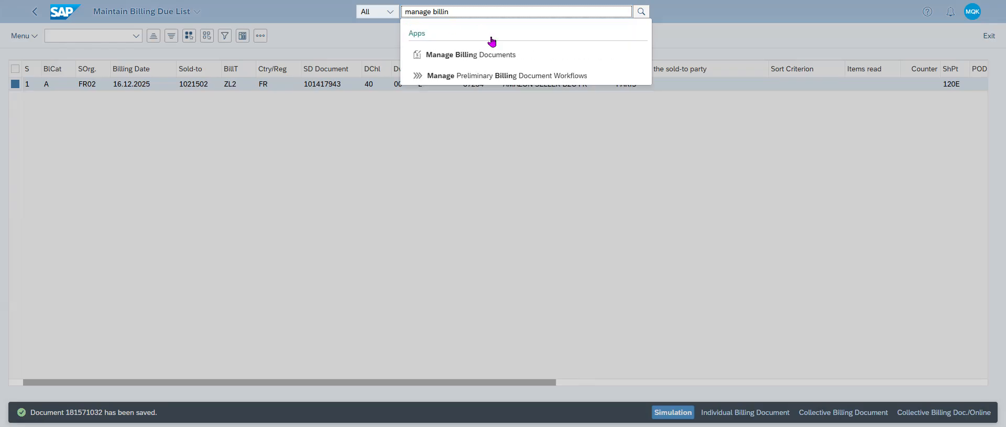
click(489, 54)
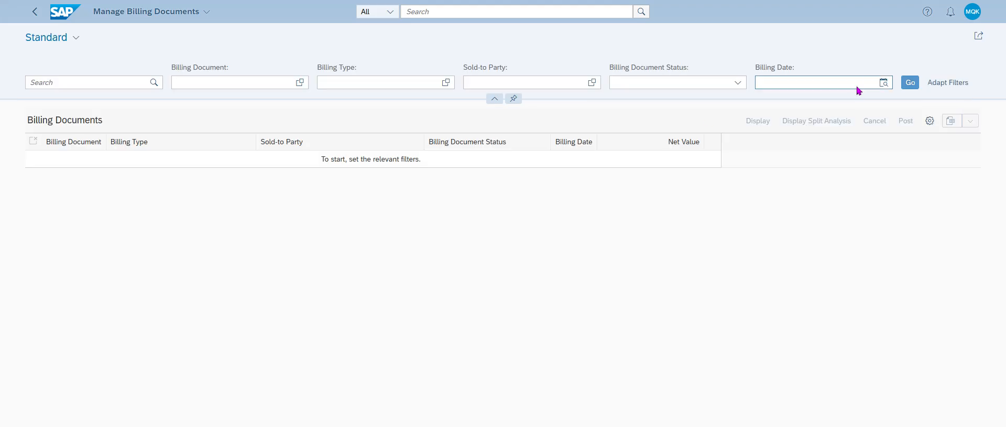
Filter the billing documents by today's billing date and open the B2C Debit Memo (ZL2) for AMAZON SELLER B2C FR
click(883, 83)
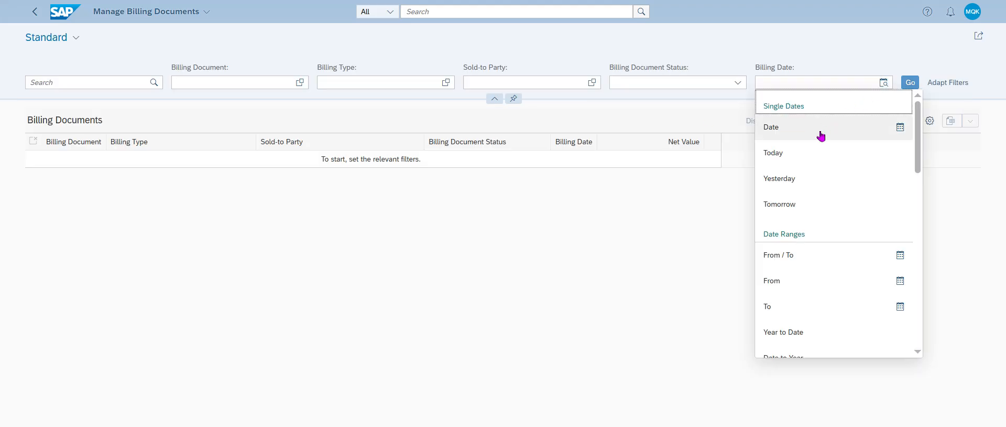
click(820, 151)
click(899, 83)
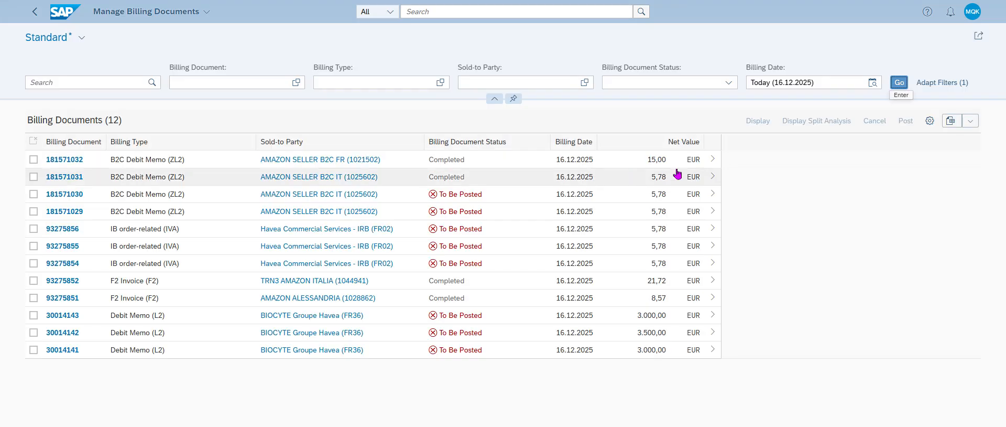
click(720, 159)
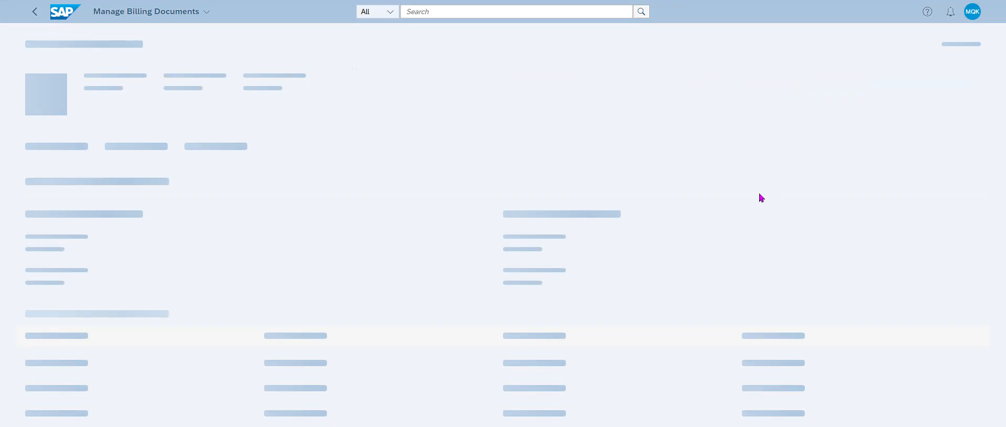